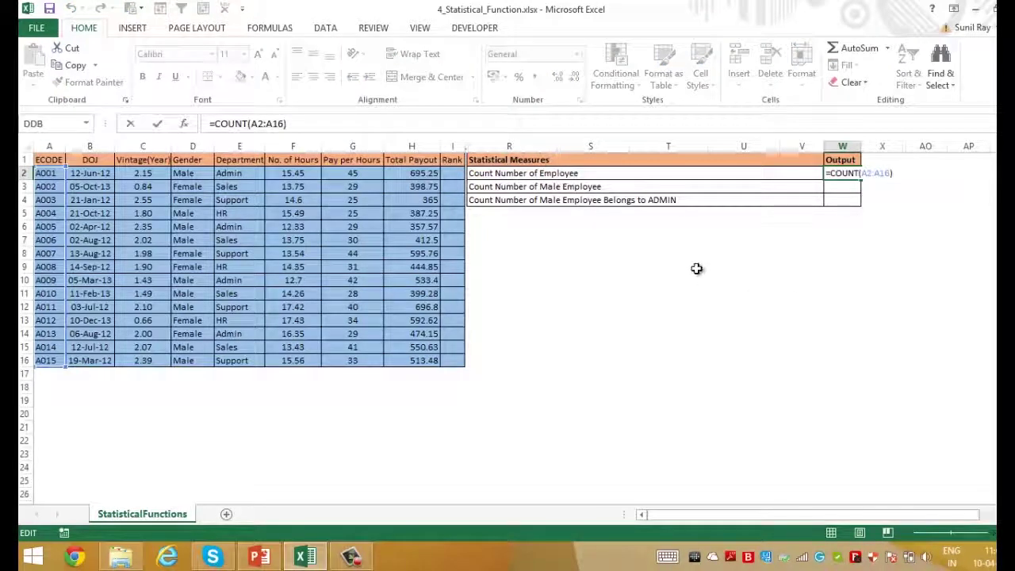
- Change the employee count formula in W2 to =COUNTA(A2:A16)
{"action": "left_click", "coordinate": [252, 124]}
{"action": "type", "text": "A"}
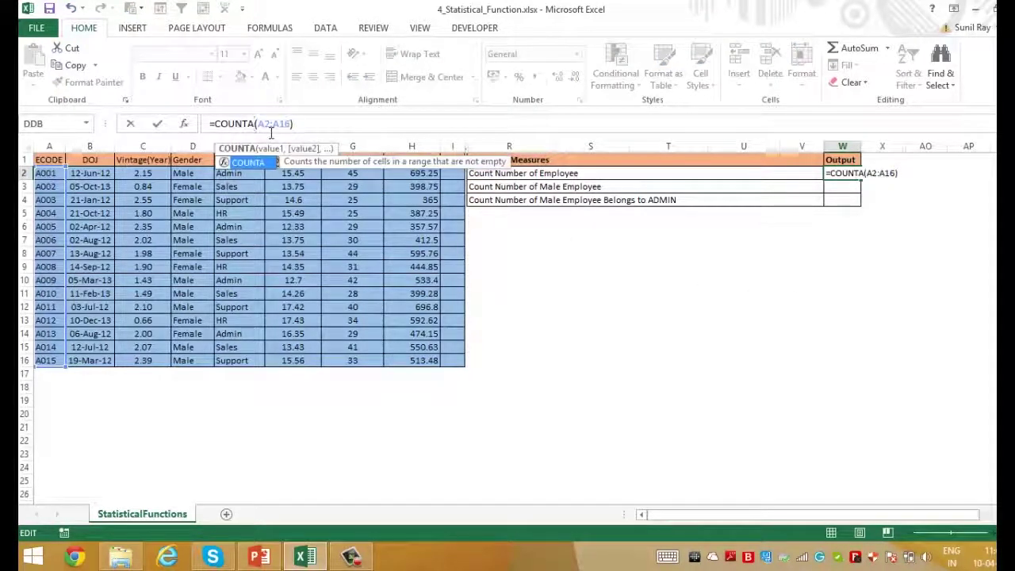
{"action": "key", "text": "ctrl+Return"}
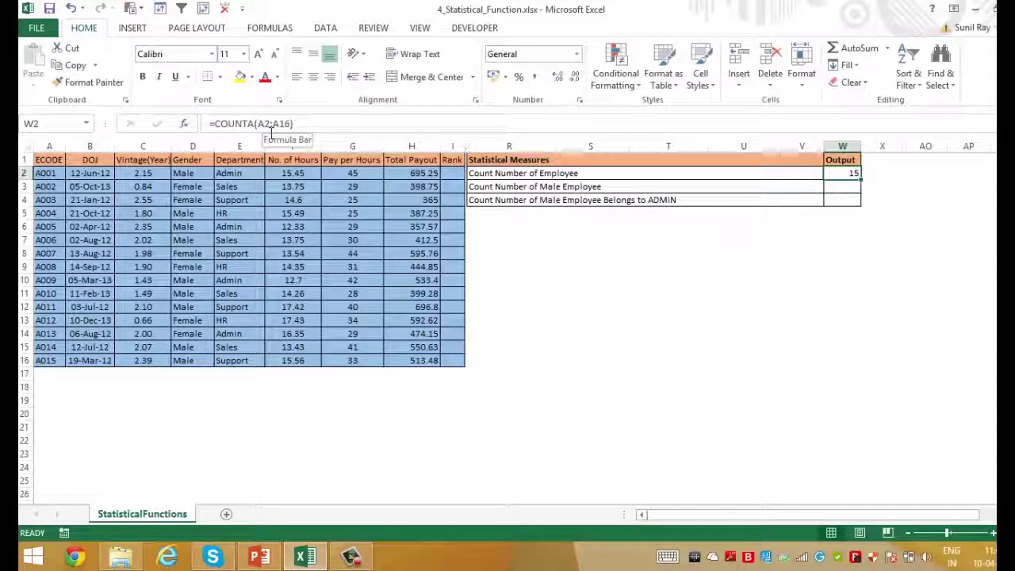
- Count the male employees in W3 with the formula =COUNTIF(D2:D16,"Male")
{"action": "key", "text": "Down"}
{"action": "key", "text": "Left"}
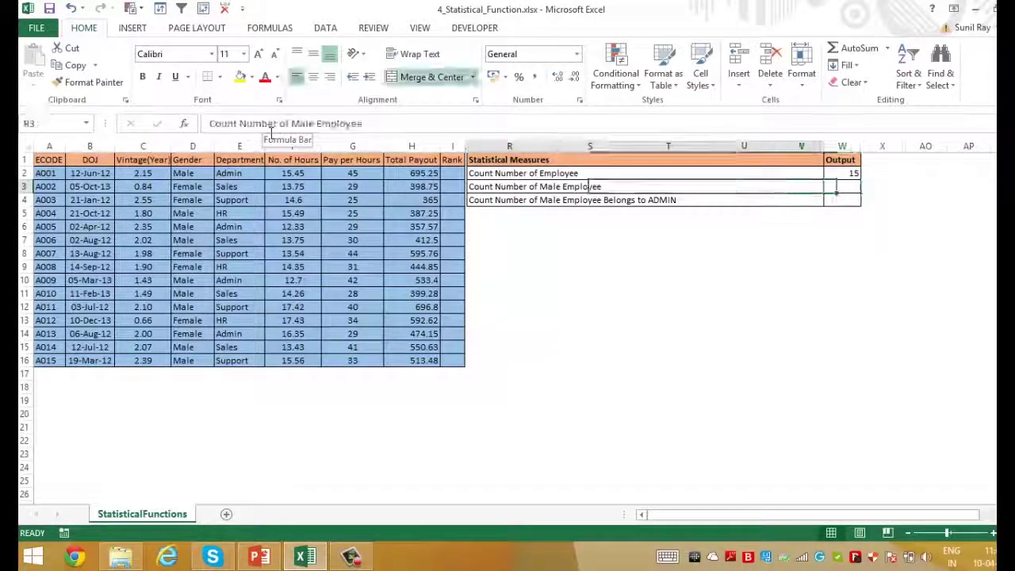
{"action": "key", "text": "Right"}
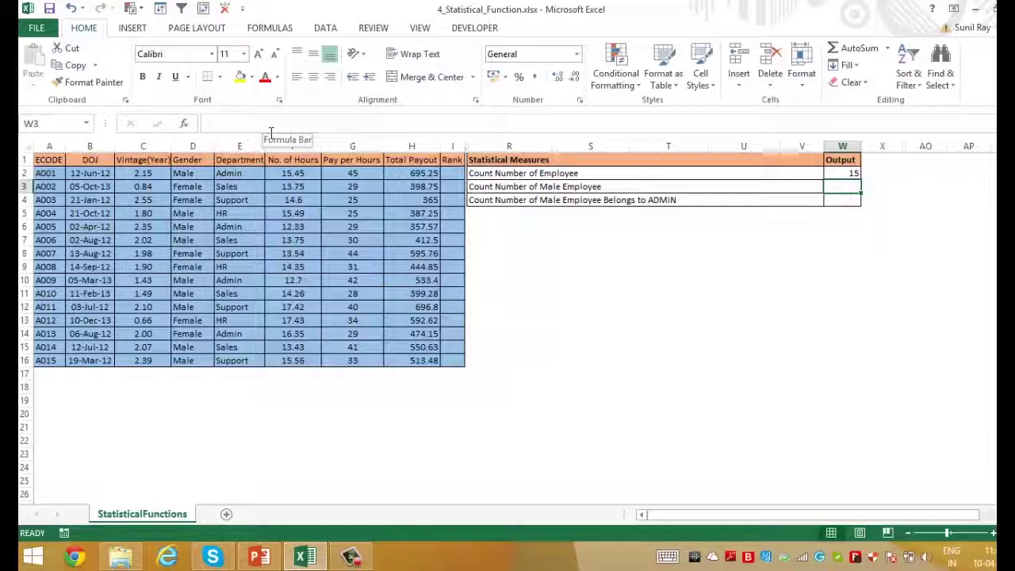
{"action": "type", "text": "="}
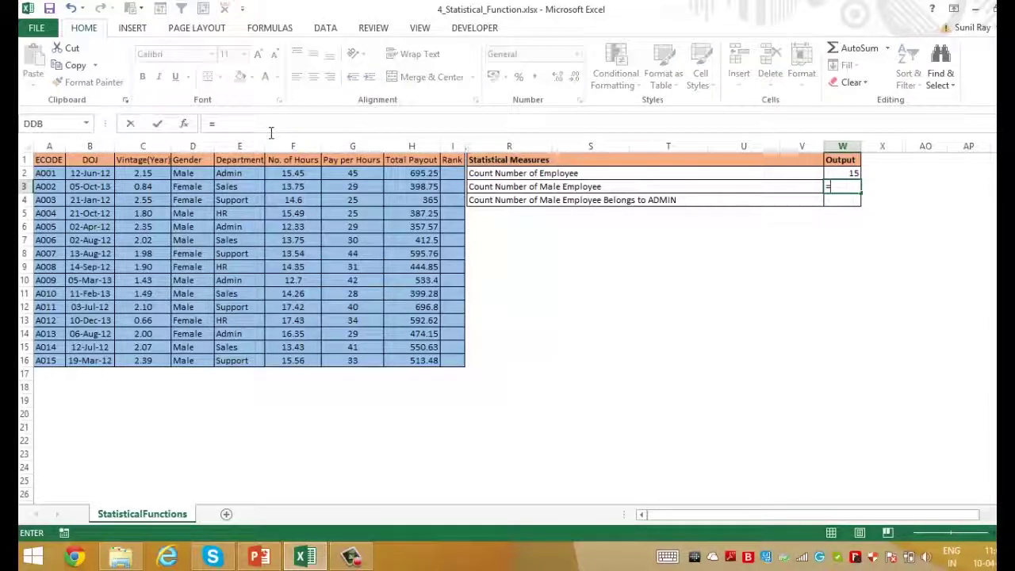
{"action": "type", "text": "coun"}
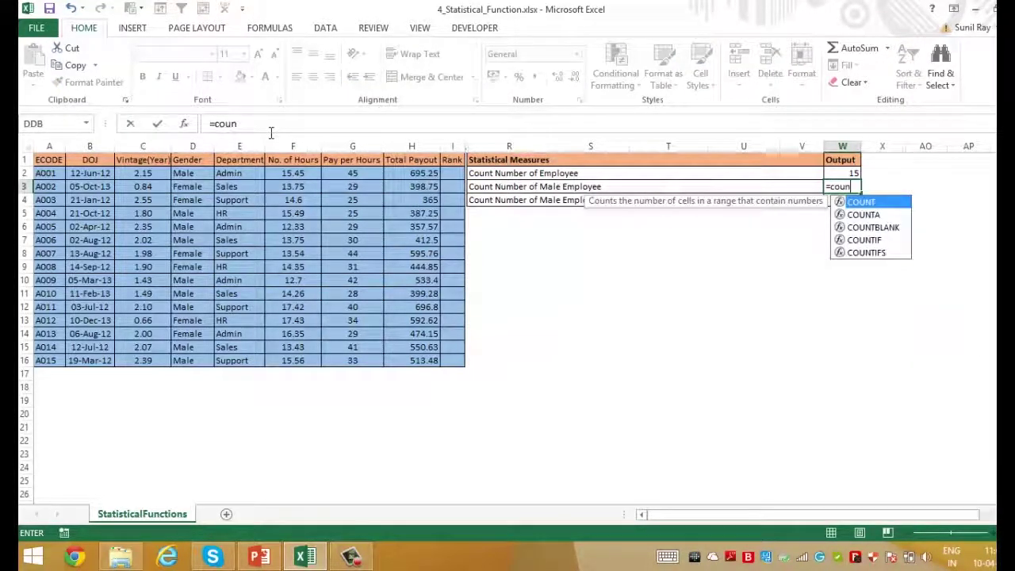
{"action": "type", "text": "tif("}
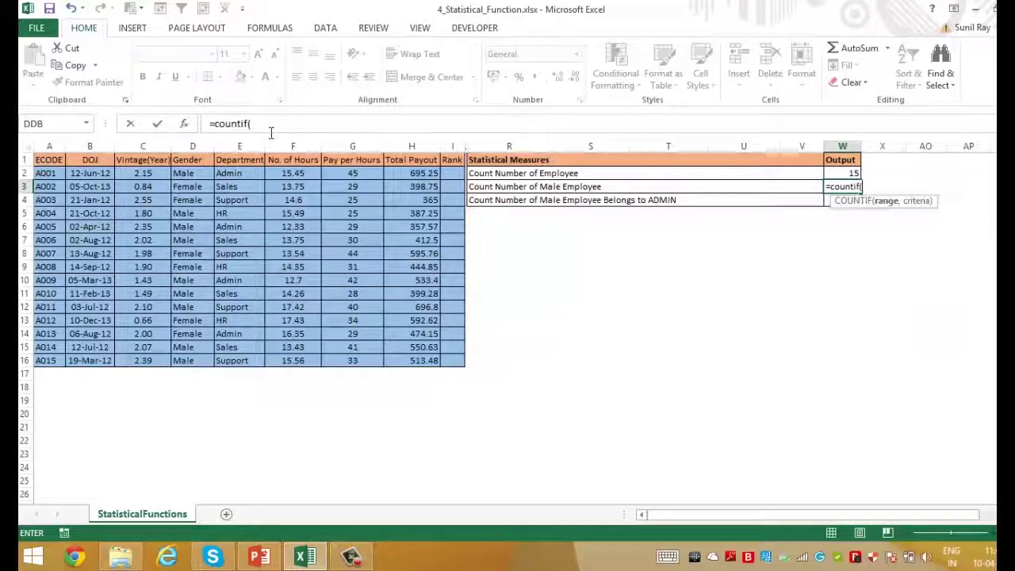
{"action": "key", "text": "Left"}
{"action": "key", "text": "Left"}
{"action": "key", "text": "Left"}
{"action": "key", "text": "Left"}
{"action": "key", "text": "Left"}
{"action": "key", "text": "Left"}
{"action": "key", "text": "Left"}
{"action": "key", "text": "Up"}
{"action": "key", "text": "ctrl+shift+Down"}
{"action": "type", "text": ",\"Male\")"}
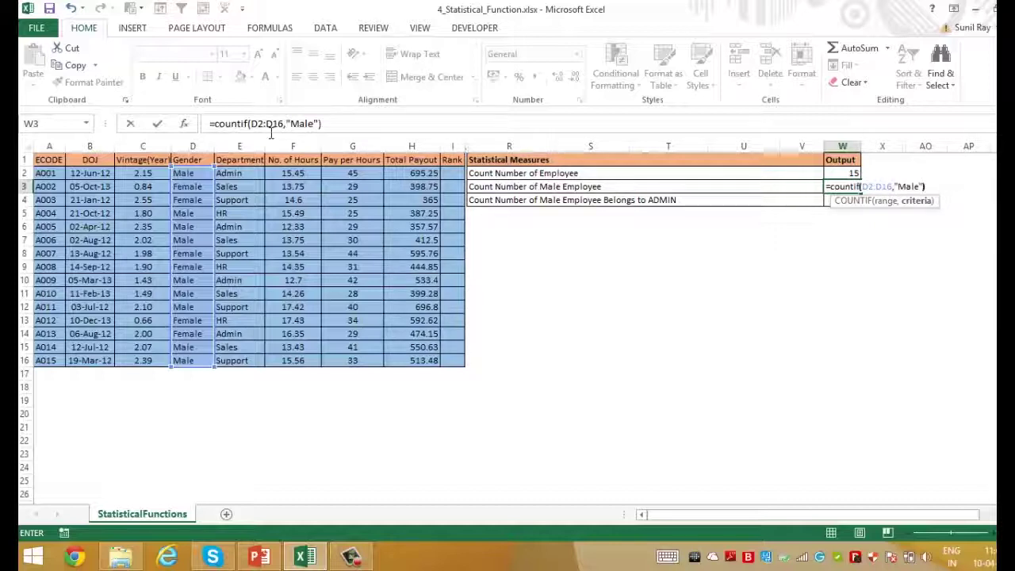
{"action": "key", "text": "ctrl+Return"}
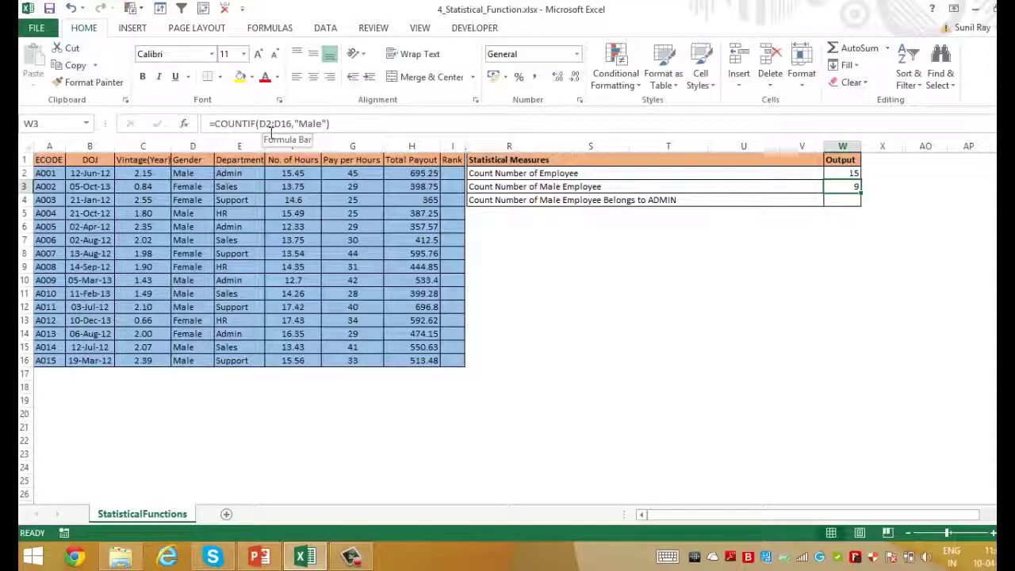
- Start a COUNTIFS formula in W4 with the Gender range D2:D16 and the criterion "Male"
{"action": "key", "text": "Down"}
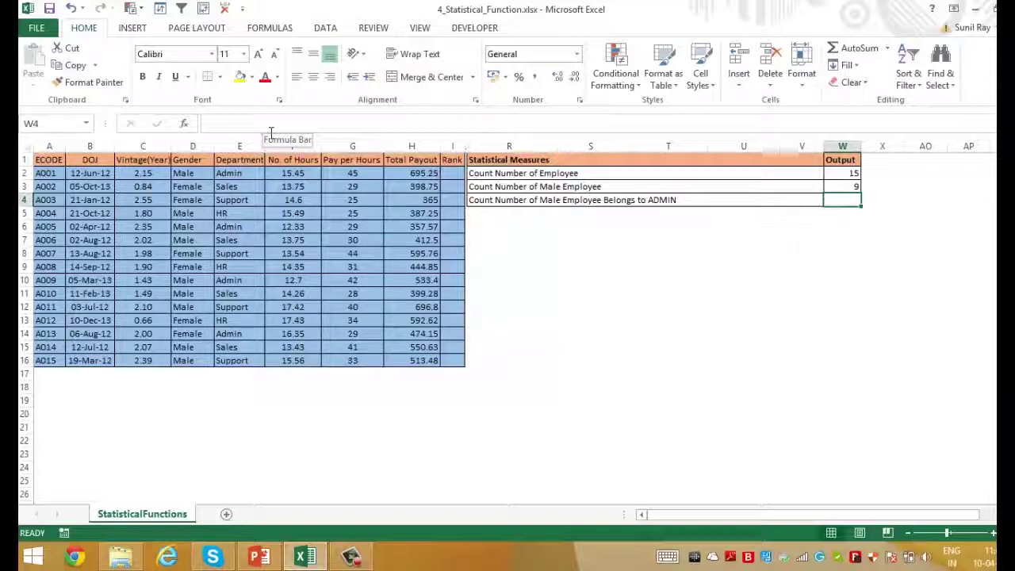
{"action": "key", "text": "Left"}
{"action": "key", "text": "Right"}
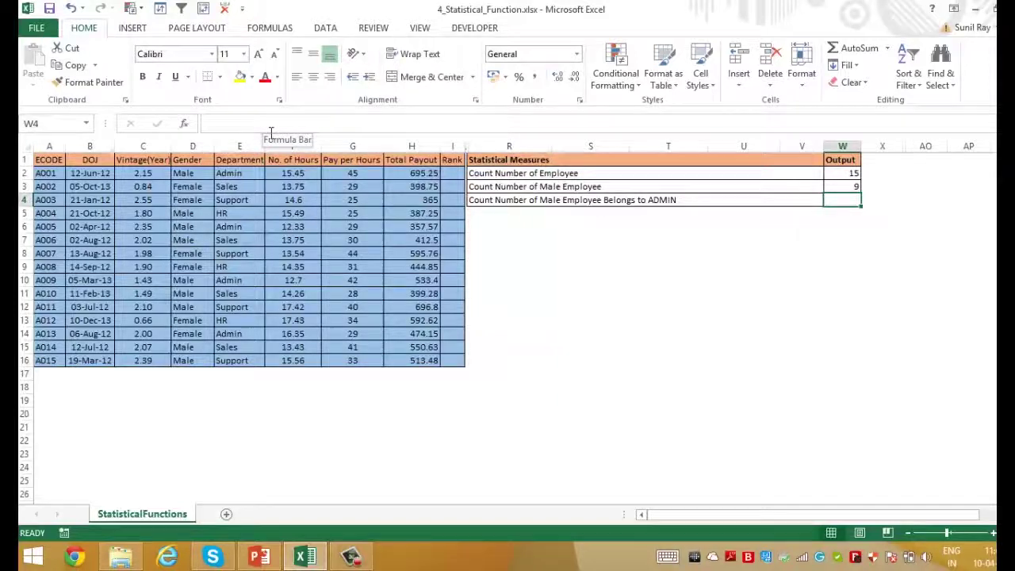
{"action": "type", "text": "=countifs("}
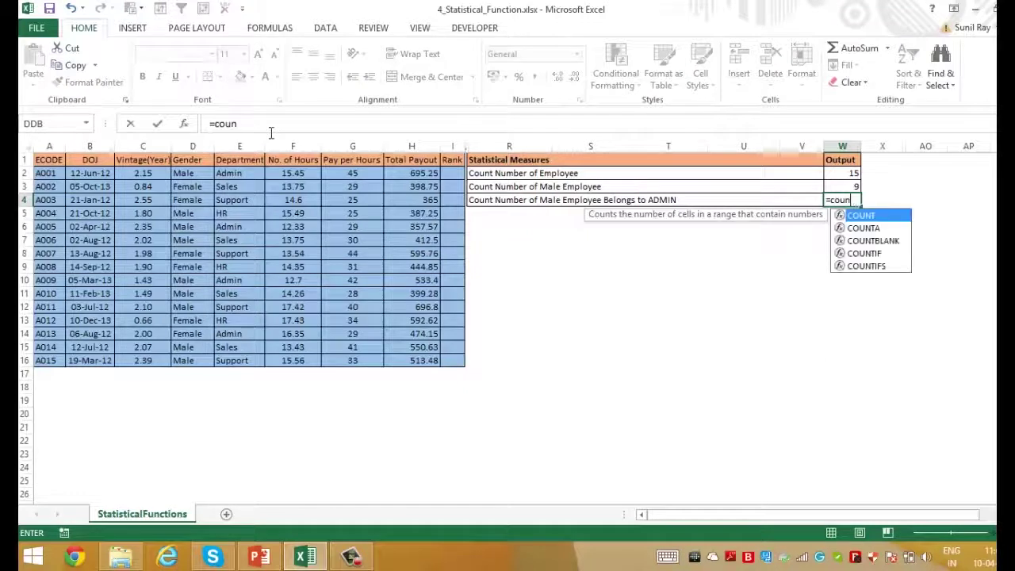
{"action": "key", "text": "Home"}
{"action": "key", "text": "Right"}
{"action": "key", "text": "Right"}
{"action": "key", "text": "Right"}
{"action": "key", "text": "Up"}
{"action": "key", "text": "Up"}
{"action": "key", "text": "ctrl+shift+Down"}
{"action": "type", "text": ",\"Male\","}
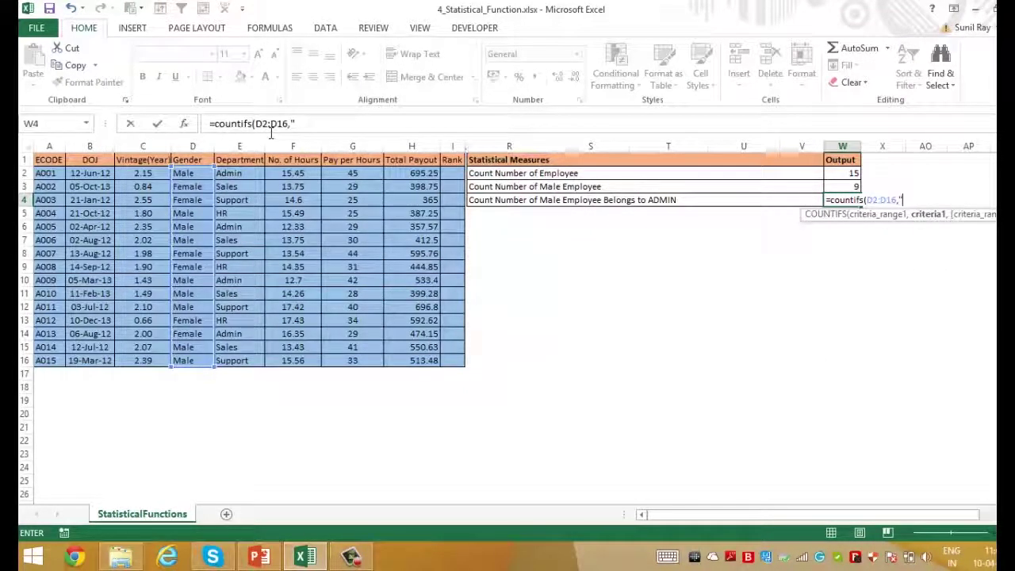
- Add the Department range E2:E16 with the criterion "Admin" to the COUNTIFS formula and enter it
{"action": "key", "text": "Left"}
{"action": "key", "text": "Left"}
{"action": "key", "text": "Left"}
{"action": "key", "text": "Left"}
{"action": "key", "text": "Left"}
{"action": "key", "text": "Left"}
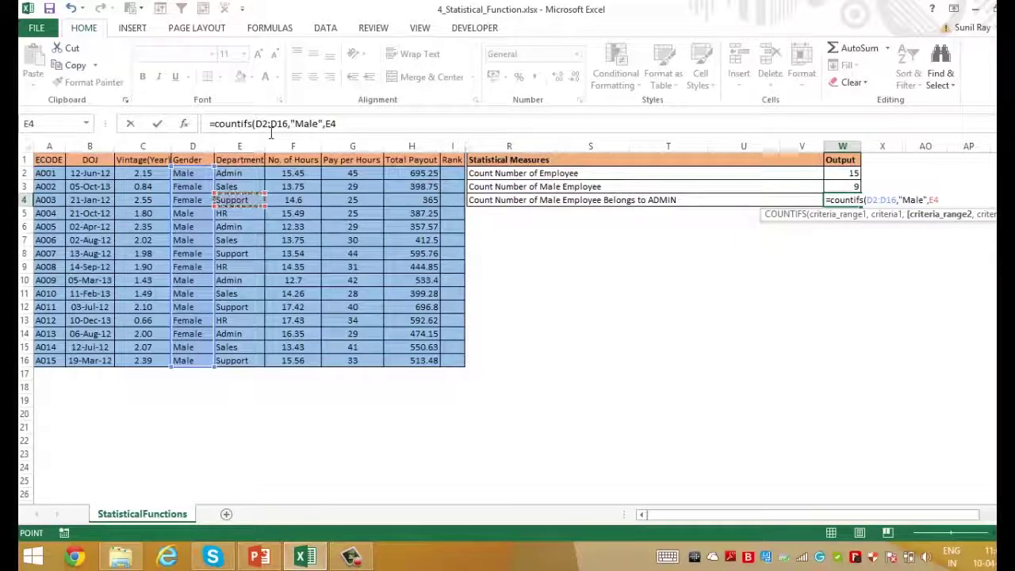
{"action": "key", "text": "Up"}
{"action": "key", "text": "Up"}
{"action": "key", "text": "ctrl+shift+Down"}
{"action": "type", "text": ","}
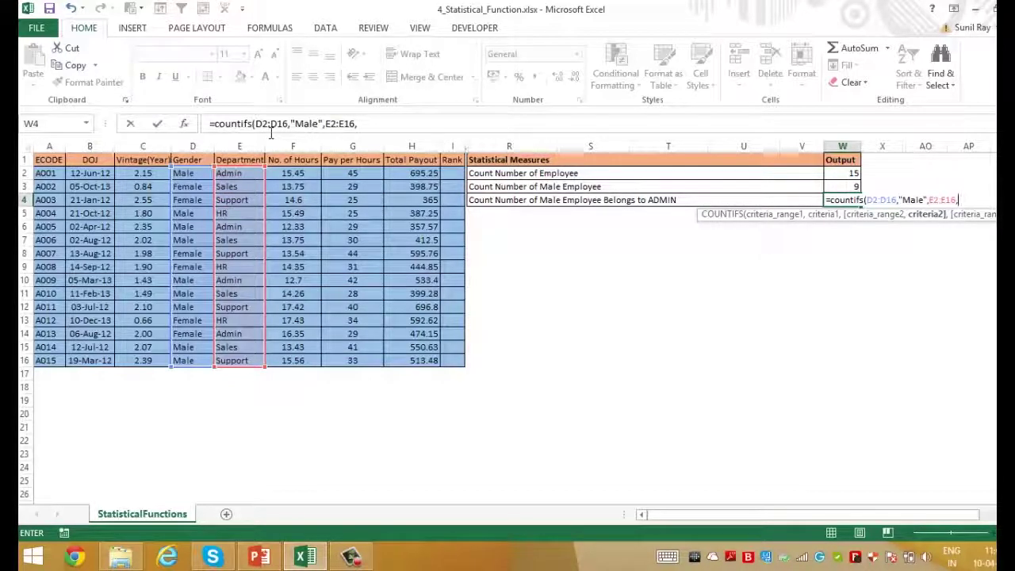
{"action": "type", "text": "\"Admin\")"}
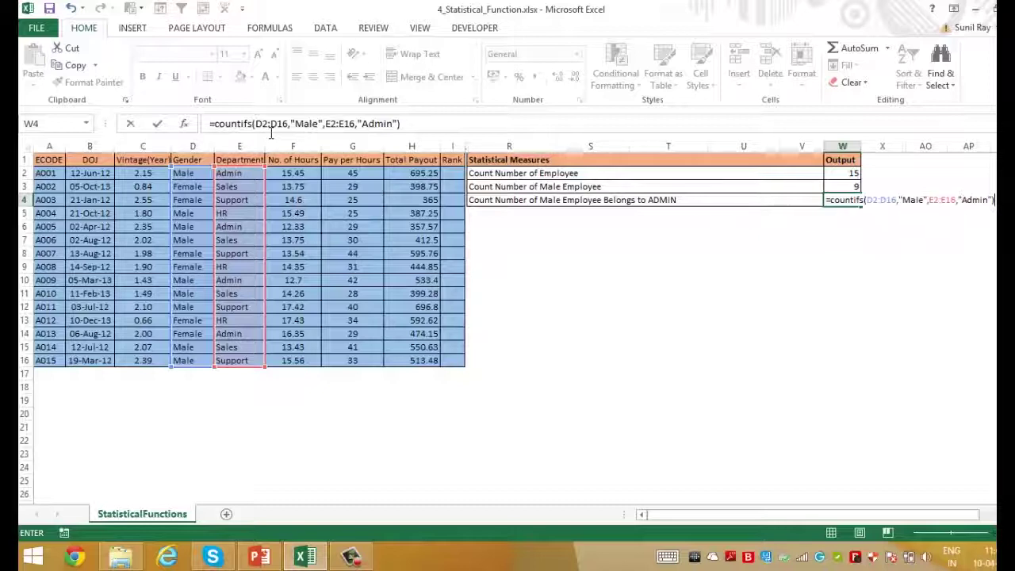
{"action": "key", "text": "Return"}
{"action": "key", "text": "Up"}
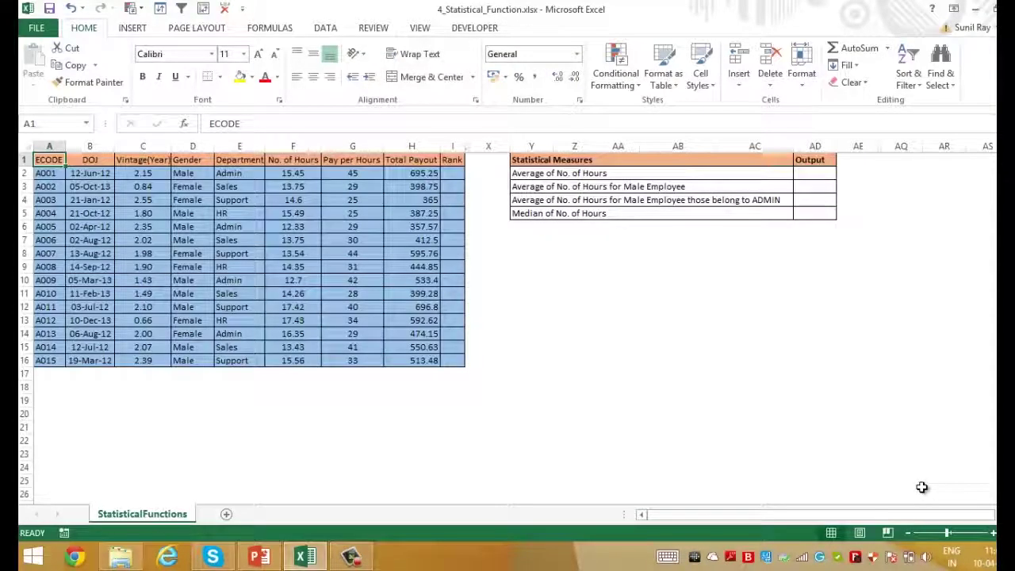
- Calculate the average number of hours in AD2 with =AVERAGE(F2:F16)
{"action": "left_click", "coordinate": [828, 174]}
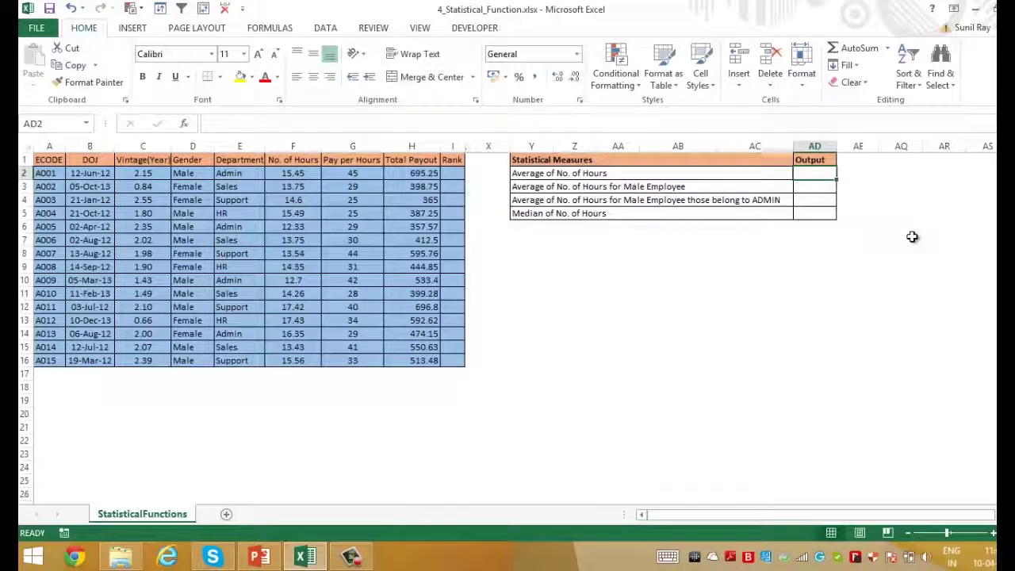
{"action": "type", "text": "="}
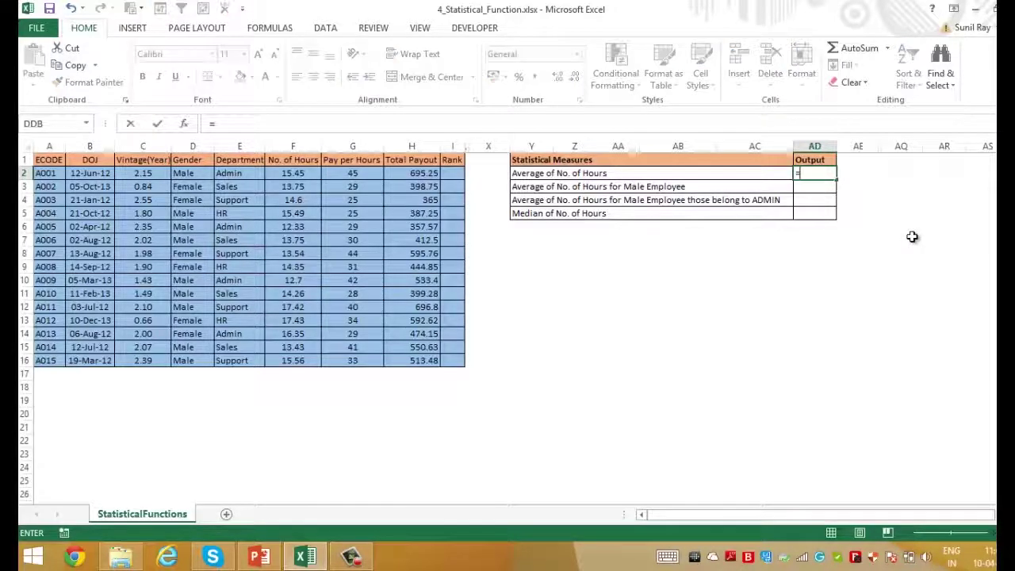
{"action": "type", "text": "Average("}
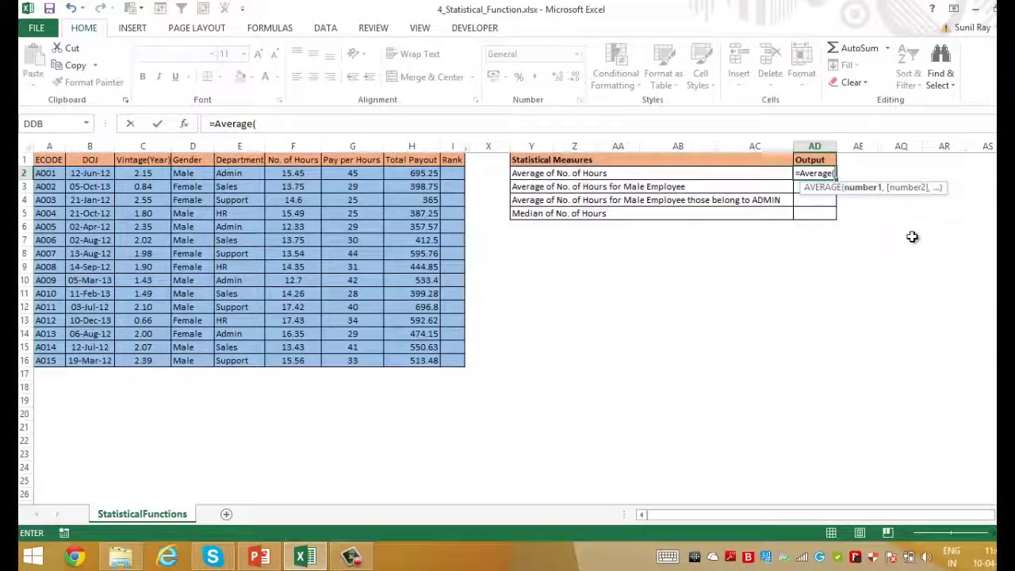
{"action": "key", "text": "Left"}
{"action": "key", "text": "Left"}
{"action": "key", "text": "Left"}
{"action": "key", "text": "Left"}
{"action": "key", "text": "Left"}
{"action": "key", "text": "Left"}
{"action": "key", "text": "Left"}
{"action": "key", "text": "Left"}
{"action": "key", "text": "Left"}
{"action": "key", "text": "Left"}
{"action": "key", "text": "Left"}
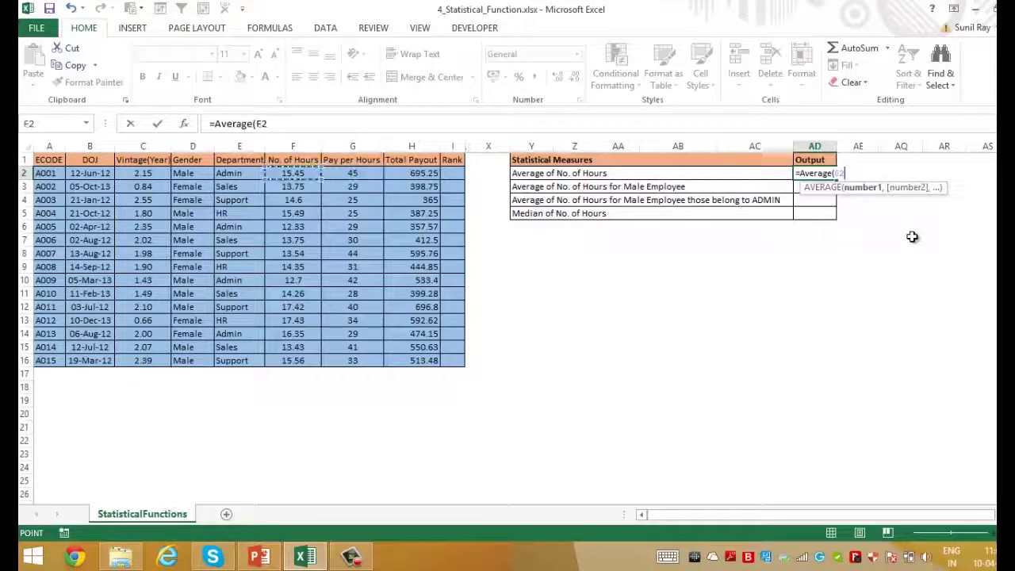
{"action": "key", "text": "ctrl+shift+Down"}
{"action": "type", "text": ")"}
{"action": "key", "text": "Return"}
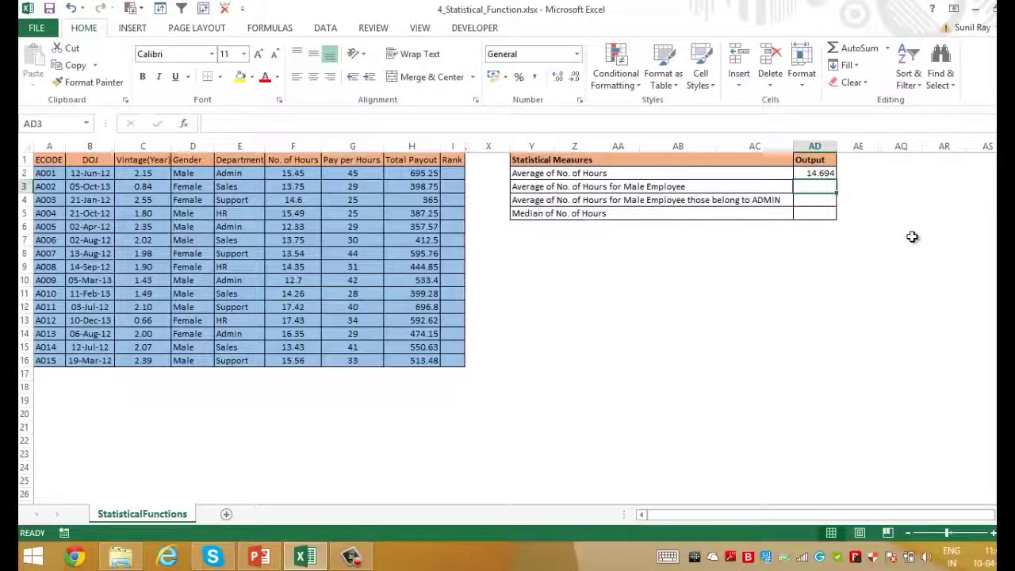
- Start an AVERAGEIF formula in AD3 with the Gender range D2:D16 and the criterion "Male"
{"action": "type", "text": "=Av"}
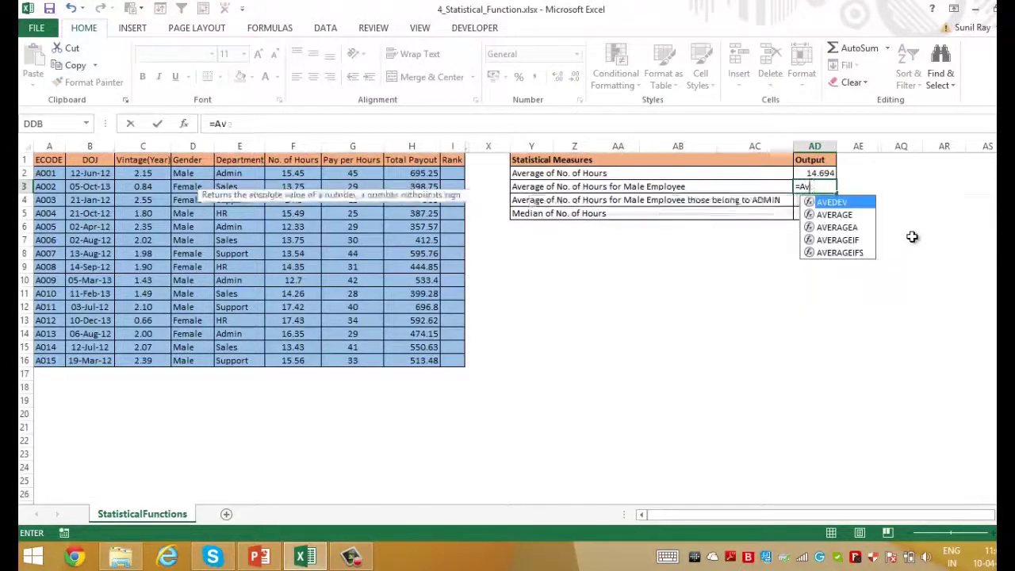
{"action": "type", "text": "erageif("}
{"action": "key", "text": "Left"}
{"action": "key", "text": "Left"}
{"action": "key", "text": "Left"}
{"action": "key", "text": "Left"}
{"action": "key", "text": "Left"}
{"action": "key", "text": "Left"}
{"action": "key", "text": "Left"}
{"action": "key", "text": "Left"}
{"action": "key", "text": "Left"}
{"action": "key", "text": "Left"}
{"action": "key", "text": "Left"}
{"action": "key", "text": "Left"}
{"action": "key", "text": "Up"}
{"action": "key", "text": "ctrl+shift+Down"}
{"action": "type", "text": ",\"Male\","}
- Complete the AVERAGEIF formula with the No. of Hours range F2:F16 as the average range
{"action": "key", "text": "Left"}
{"action": "key", "text": "Left"}
{"action": "key", "text": "Left"}
{"action": "key", "text": "Left"}
{"action": "key", "text": "Left"}
{"action": "key", "text": "Left"}
{"action": "key", "text": "Left"}
{"action": "key", "text": "Left"}
{"action": "key", "text": "Left"}
{"action": "key", "text": "Left"}
{"action": "key", "text": "Up"}
{"action": "key", "text": "ctrl+shift+Down"}
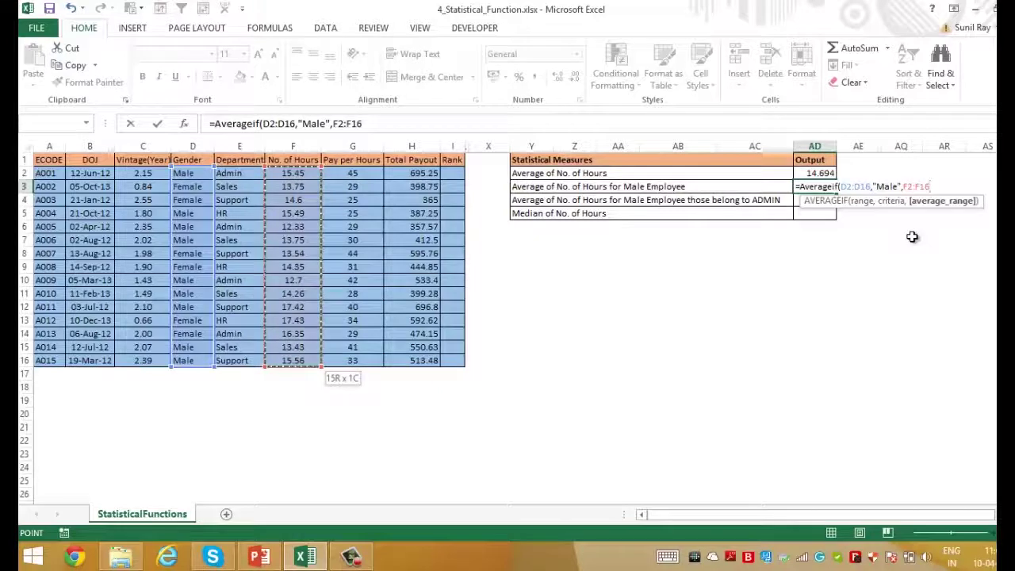
{"action": "key", "text": "Return"}
{"action": "key", "text": "Up"}
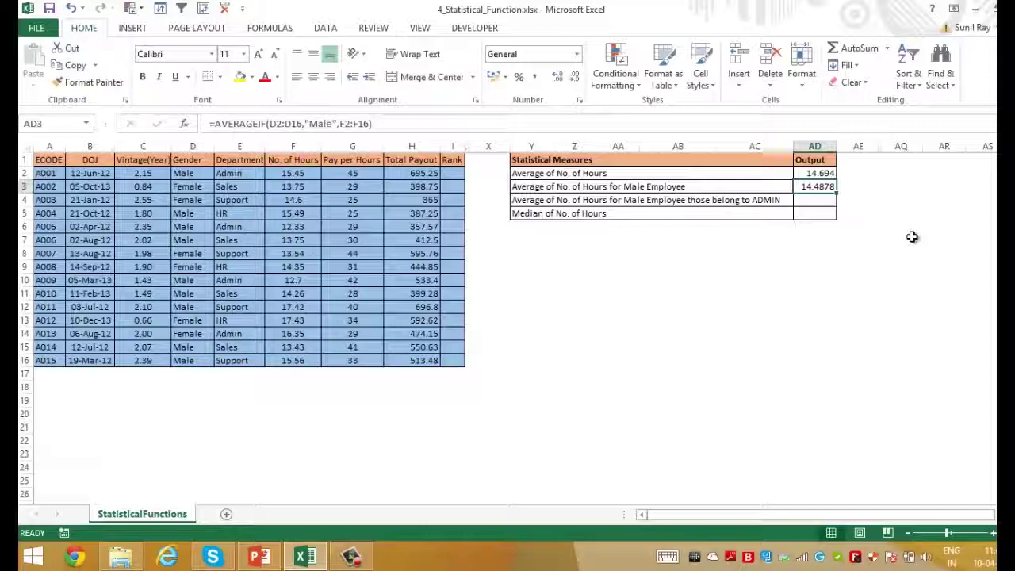
- Start an AVERAGEIFS formula in AD4 with the No. of Hours range F2:F16 as the average range
{"action": "key", "text": "Down"}
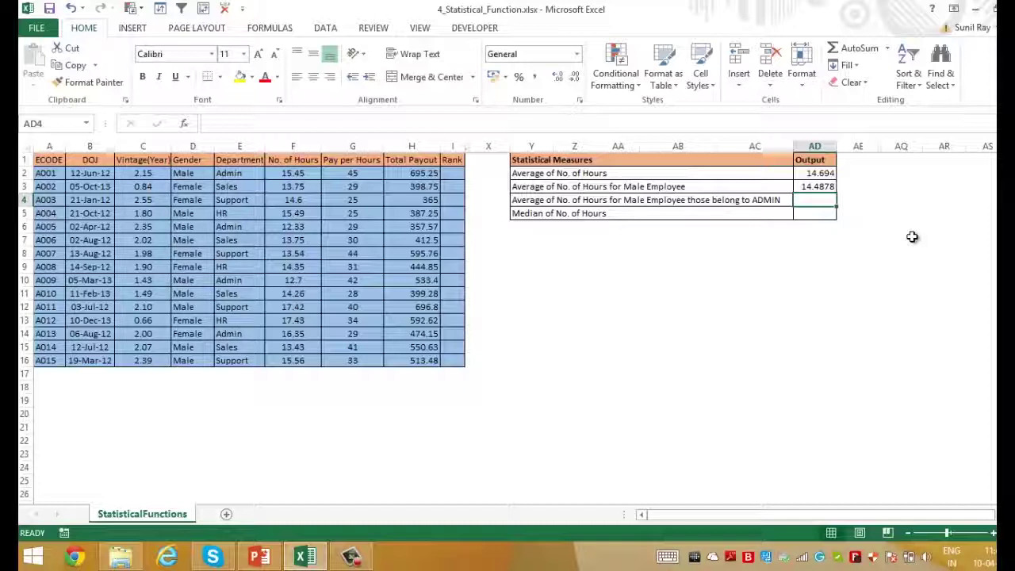
{"action": "type", "text": "=Av"}
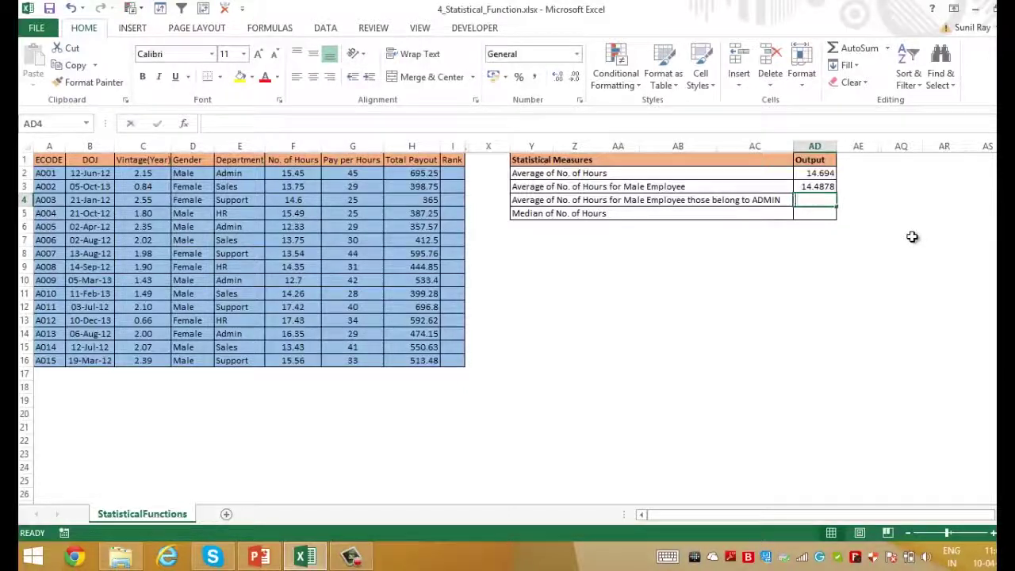
{"action": "key", "text": "Down"}
{"action": "key", "text": "Down"}
{"action": "key", "text": "Down"}
{"action": "key", "text": "Down"}
{"action": "key", "text": "Tab"}
{"action": "key", "text": "ctrl+Left"}
{"action": "key", "text": "ctrl+Left"}
{"action": "key", "text": "Left"}
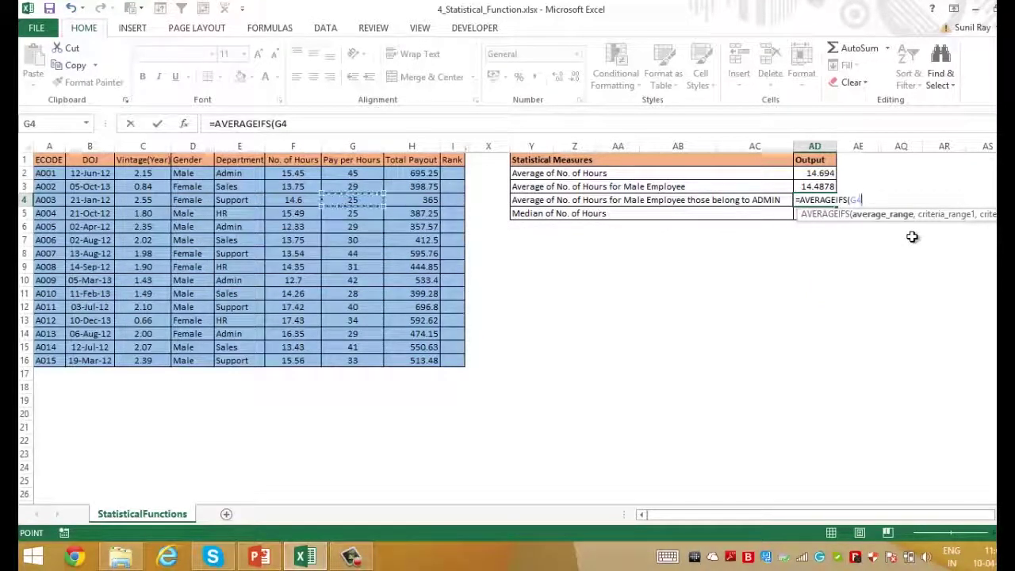
{"action": "key", "text": "Up"}
{"action": "key", "text": "Left"}
{"action": "key", "text": "Up"}
{"action": "key", "text": "ctrl+shift+Down"}
{"action": "type", "text": ","}
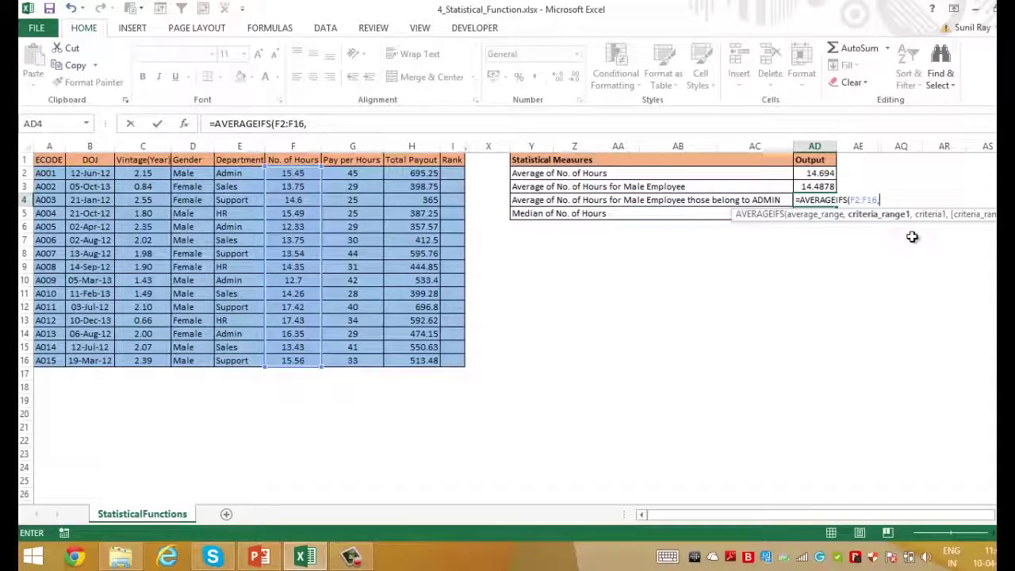
- Add the Gender range D2:D16 with the criterion "Male" to the AVERAGEIFS formula
{"action": "key", "text": "Left"}
{"action": "key", "text": "Left"}
{"action": "key", "text": "Left"}
{"action": "key", "text": "Left"}
{"action": "key", "text": "Left"}
{"action": "key", "text": "Left"}
{"action": "key", "text": "Left"}
{"action": "key", "text": "Left"}
{"action": "key", "text": "Left"}
{"action": "key", "text": "Left"}
{"action": "key", "text": "Left"}
{"action": "key", "text": "Left"}
{"action": "key", "text": "Up"}
{"action": "key", "text": "Up"}
{"action": "key", "text": "ctrl+shift+Down"}
{"action": "type", "text": ",\"Male\","}
- Add the Department range E2:E16 with the criterion "Admin" to the AVERAGEIFS formula and enter it
{"action": "key", "text": "Left"}
{"action": "key", "text": "Left"}
{"action": "key", "text": "Left"}
{"action": "key", "text": "Left"}
{"action": "key", "text": "Left"}
{"action": "key", "text": "Left"}
{"action": "key", "text": "Left"}
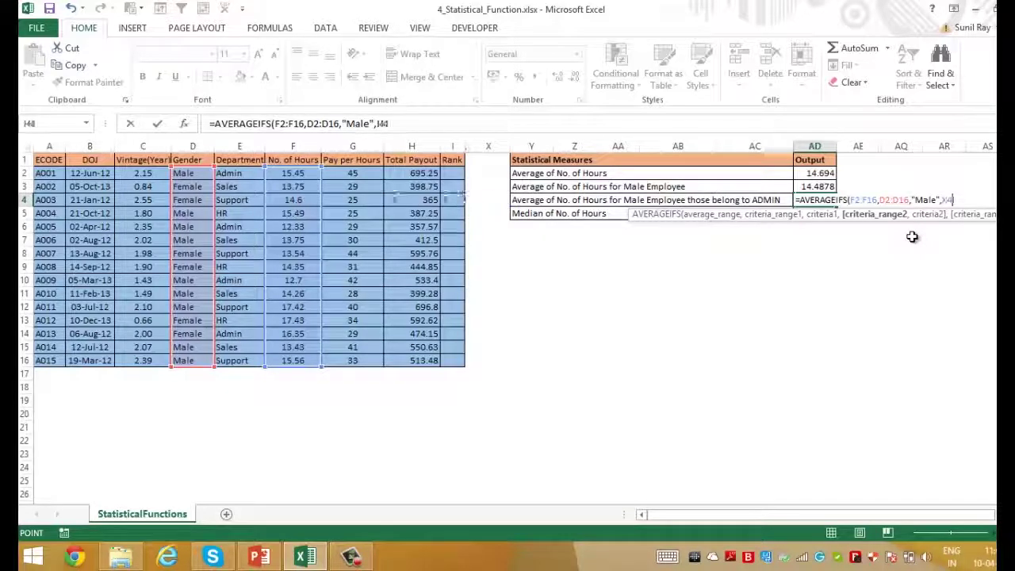
{"action": "key", "text": "Left"}
{"action": "key", "text": "Left"}
{"action": "key", "text": "Left"}
{"action": "key", "text": "Left"}
{"action": "key", "text": "Up"}
{"action": "key", "text": "Up"}
{"action": "key", "text": "ctrl+shift+Down"}
{"action": "type", "text": ","}
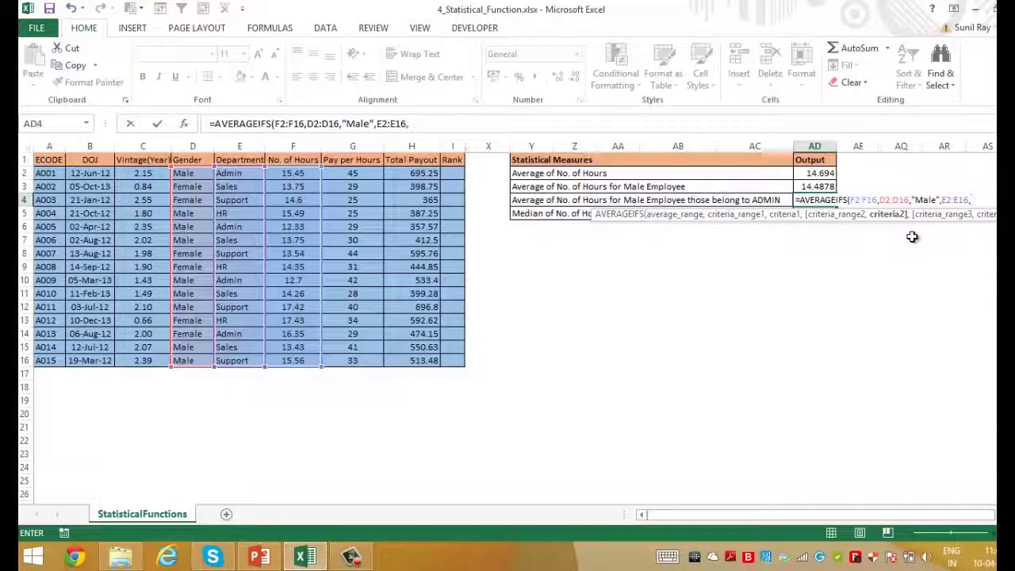
{"action": "type", "text": "\"Admin\")"}
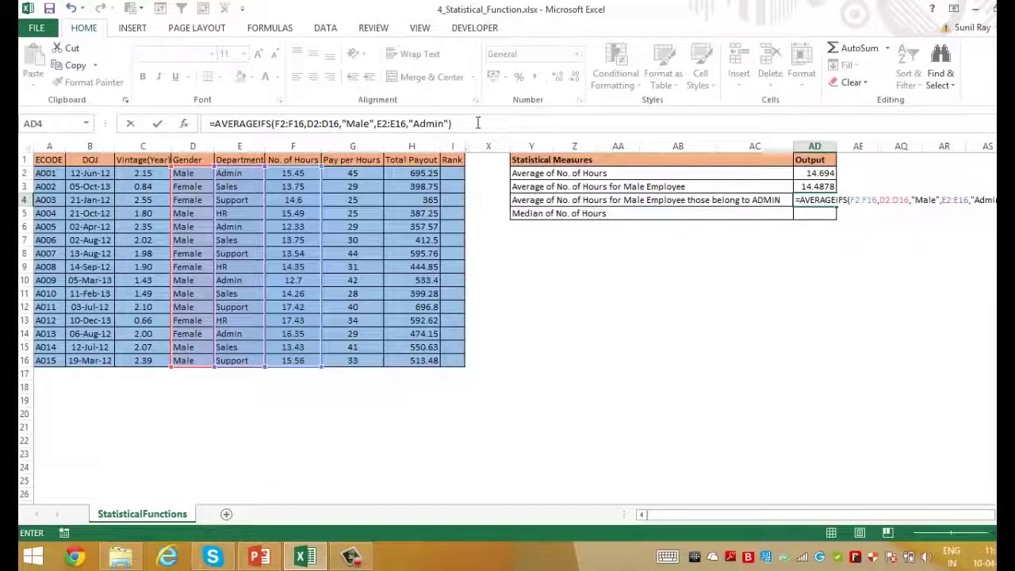
{"action": "key", "text": "Return"}
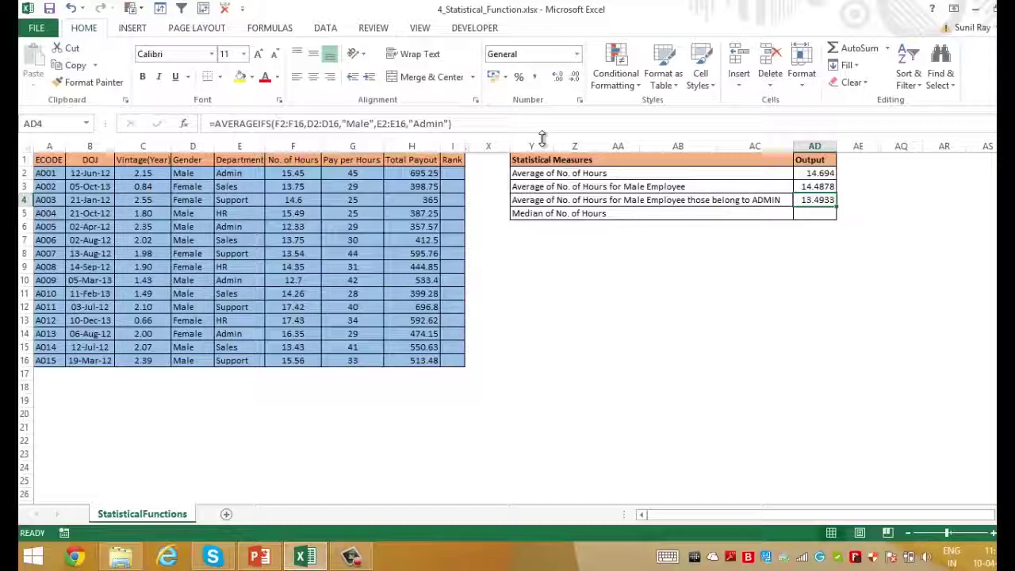
- Calculate the median of the No. of Hours values in AD5 with the MEDIAN function
{"action": "key", "text": "Down"}
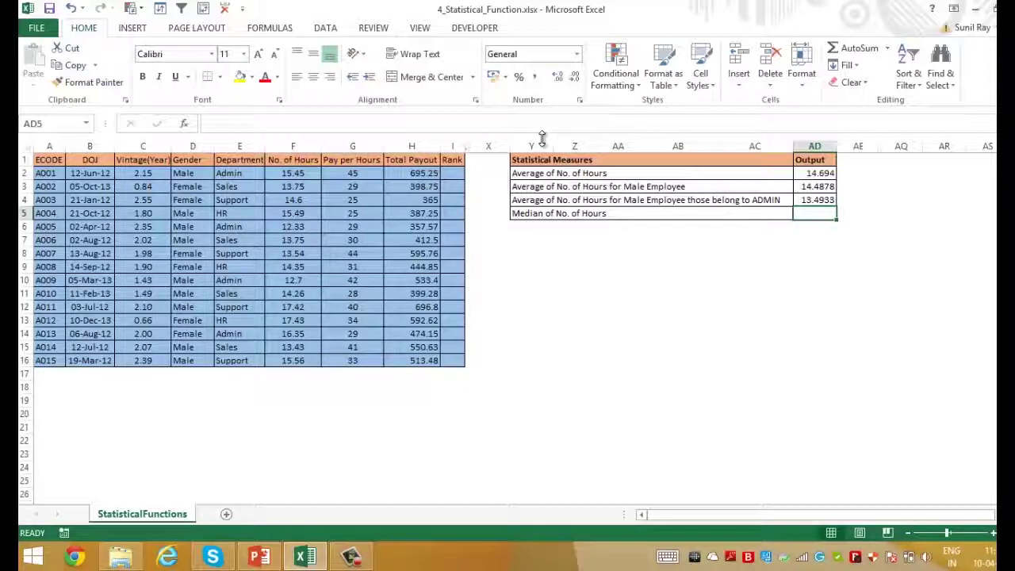
{"action": "type", "text": "=med"}
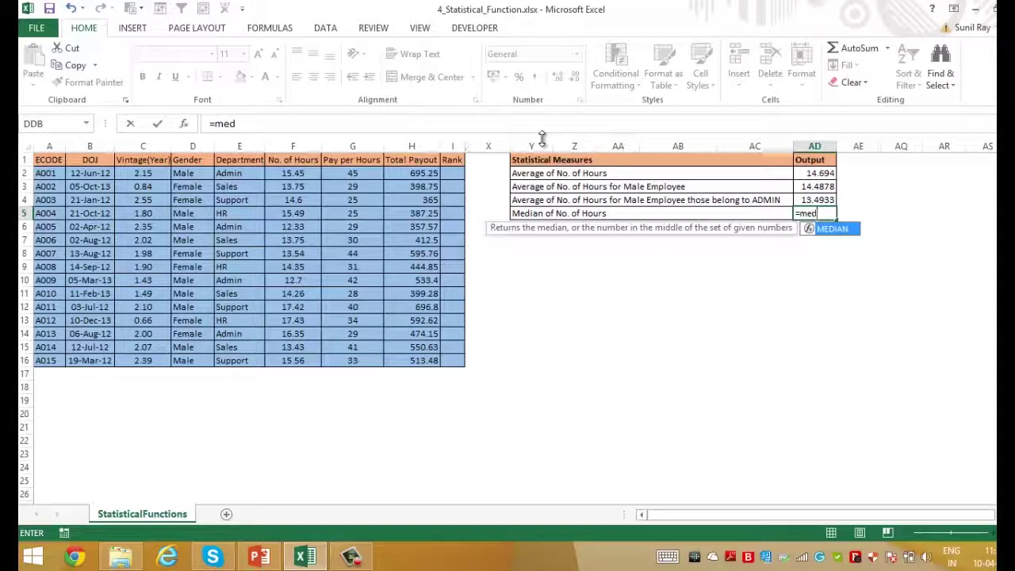
{"action": "key", "text": "Tab"}
{"action": "key", "text": "Left"}
{"action": "key", "text": "Left"}
{"action": "key", "text": "Left"}
{"action": "key", "text": "Left"}
{"action": "key", "text": "Left"}
{"action": "key", "text": "Left"}
{"action": "key", "text": "Left"}
{"action": "key", "text": "Left"}
{"action": "key", "text": "Left"}
{"action": "key", "text": "Left"}
{"action": "key", "text": "Up"}
{"action": "key", "text": "Up"}
{"action": "key", "text": "Up"}
{"action": "key", "text": "ctrl+shift+Down"}
{"action": "key", "text": "Return"}
{"action": "key", "text": "Up"}
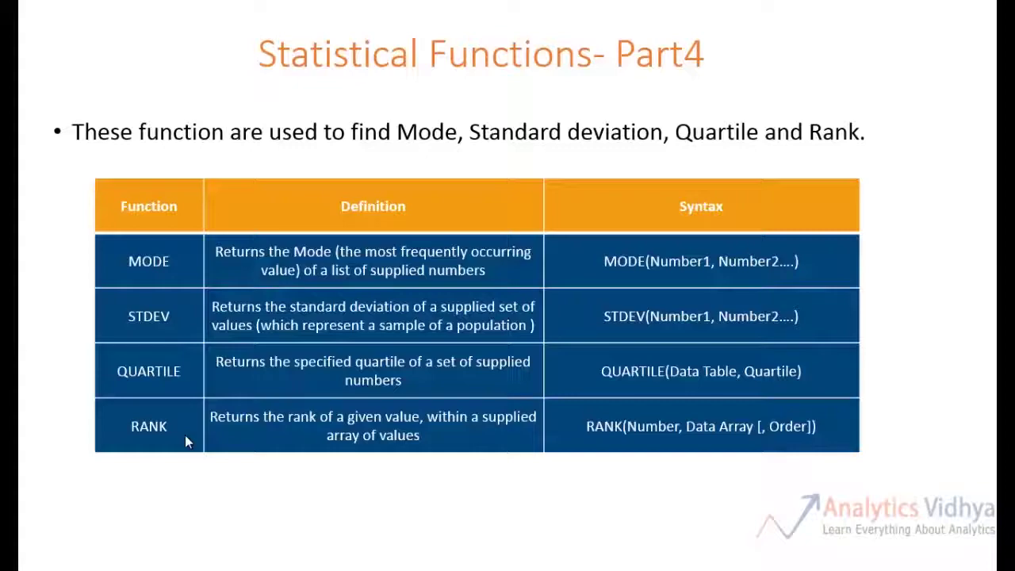
- Switch from the slides to the Excel workbook and select AL2, the output cell for the Pay per Hours mode
{"action": "key", "text": "alt+Tab"}
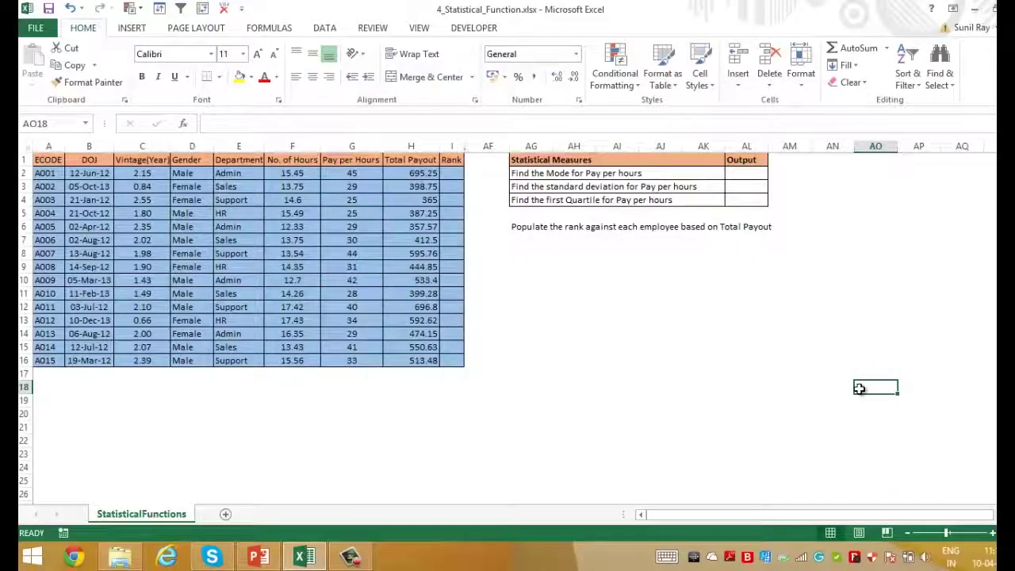
{"action": "key", "text": "ctrl+Home"}
{"action": "key", "text": "Right"}
{"action": "key", "text": "Right"}
{"action": "key", "text": "Right"}
{"action": "key", "text": "Right"}
{"action": "key", "text": "Right"}
{"action": "key", "text": "Right"}
{"action": "key", "text": "Right"}
{"action": "key", "text": "Right"}
{"action": "key", "text": "Right"}
{"action": "key", "text": "Right"}
{"action": "key", "text": "Right"}
{"action": "key", "text": "Right"}
{"action": "key", "text": "Right"}
{"action": "key", "text": "Right"}
{"action": "key", "text": "Right"}
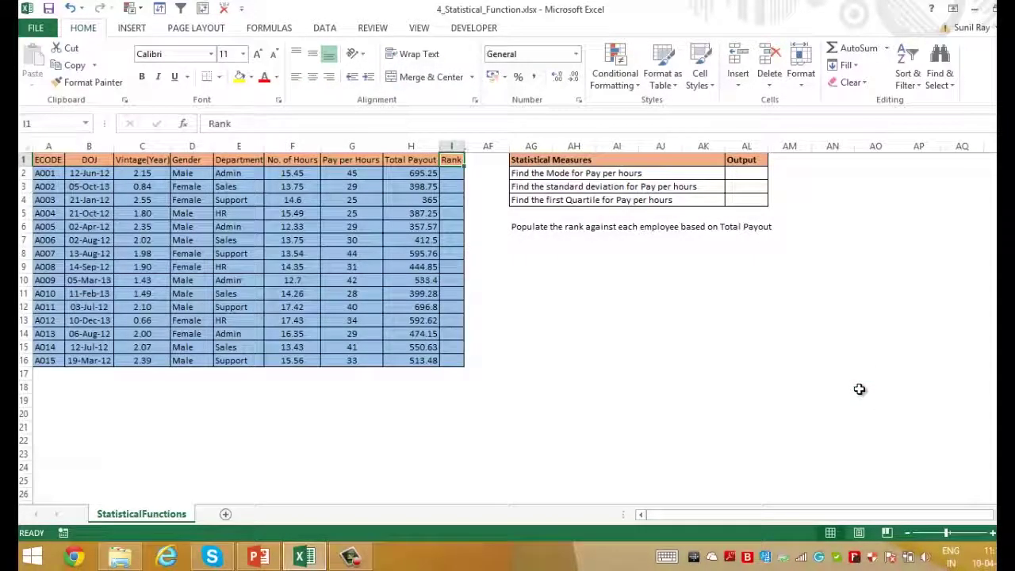
{"action": "key", "text": "Left"}
{"action": "key", "text": "Down"}
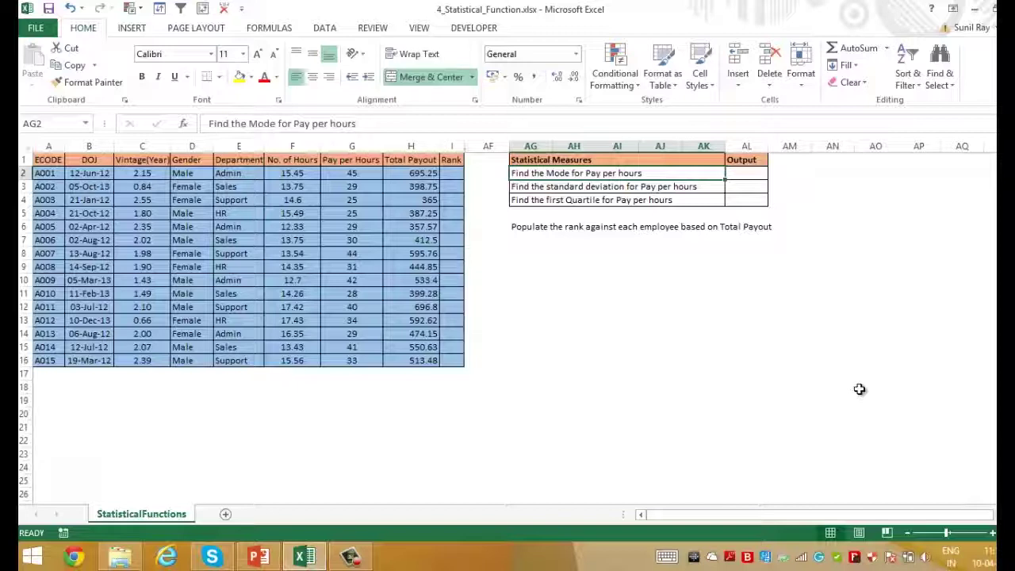
{"action": "key", "text": "Right"}
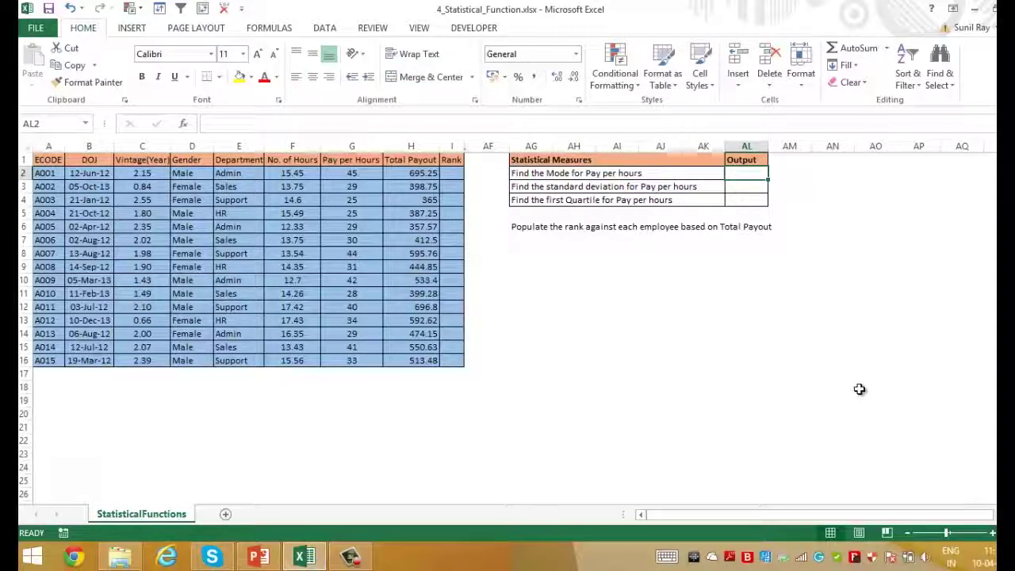
- Enter a MODE formula in AL2 over all the Pay per Hours values
{"action": "type", "text": "=mode("}
{"action": "key", "text": "Left"}
{"action": "key", "text": "Left"}
{"action": "key", "text": "Left"}
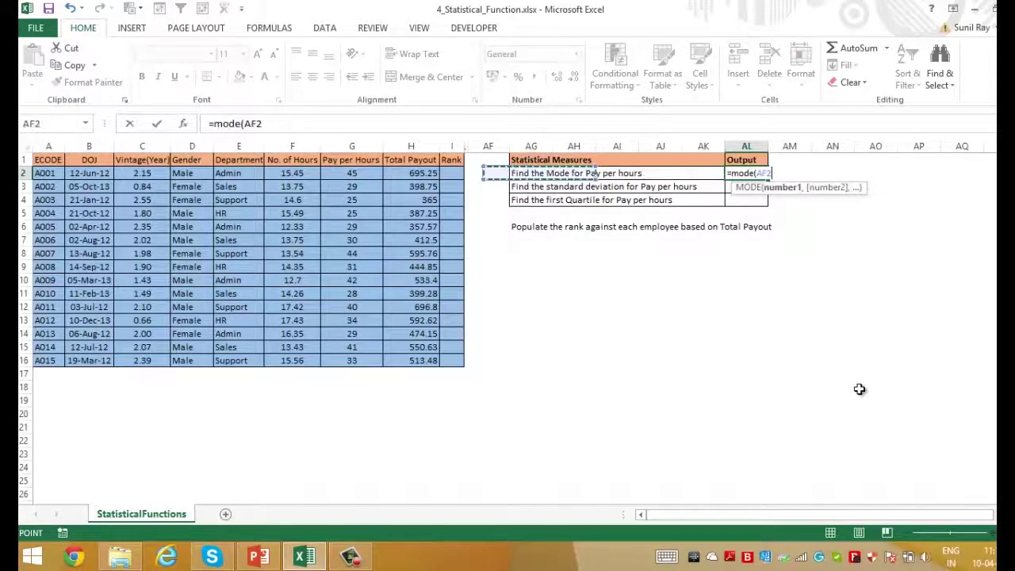
{"action": "key", "text": "Left"}
{"action": "key", "text": "Left"}
{"action": "key", "text": "ctrl+shift+Down"}
{"action": "key", "text": "Return"}
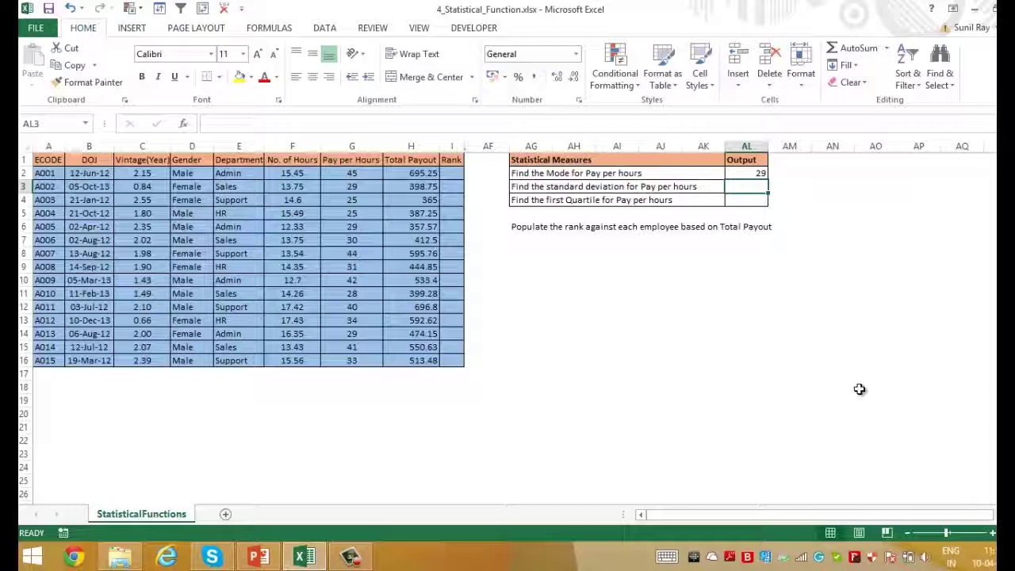
- Enter a STDEV formula in AL3 over the Pay per Hours range G2:G16
{"action": "type", "text": "="}
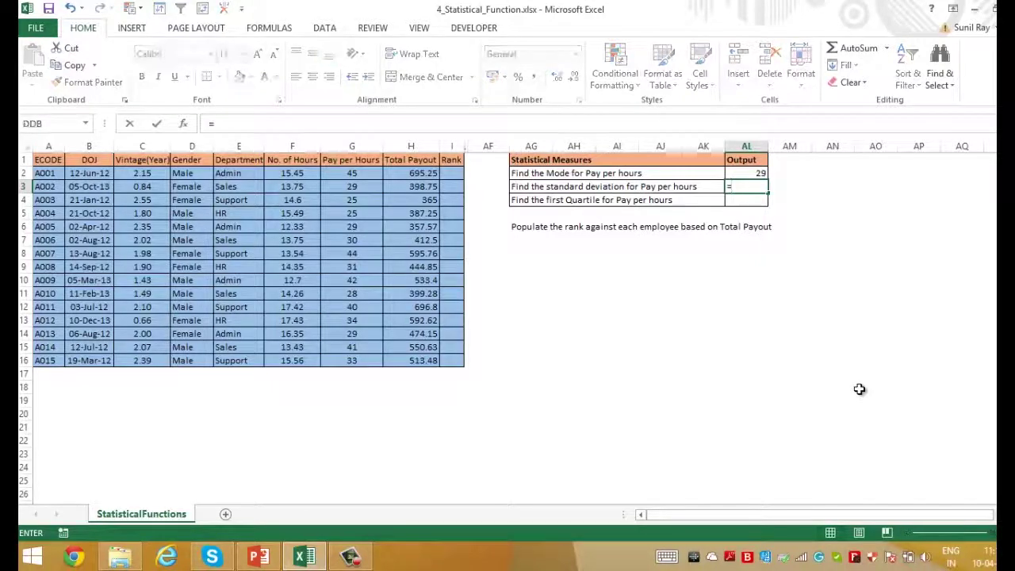
{"action": "type", "text": "std"}
{"action": "key", "text": "Down"}
{"action": "key", "text": "Down"}
{"action": "key", "text": "Down"}
{"action": "key", "text": "Down"}
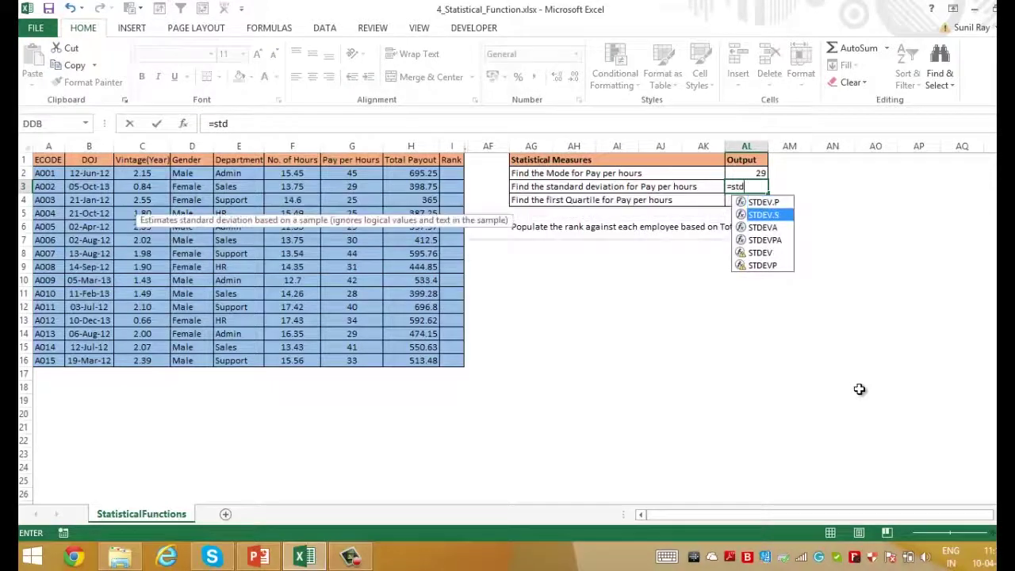
{"action": "key", "text": "Tab"}
{"action": "key", "text": "Left"}
{"action": "key", "text": "Left"}
{"action": "key", "text": "Left"}
{"action": "key", "text": "Left"}
{"action": "key", "text": "Left"}
{"action": "key", "text": "Left"}
{"action": "key", "text": "Left"}
{"action": "key", "text": "Left"}
{"action": "key", "text": "Left"}
{"action": "key", "text": "Up"}
{"action": "key", "text": "ctrl+shift+Down"}
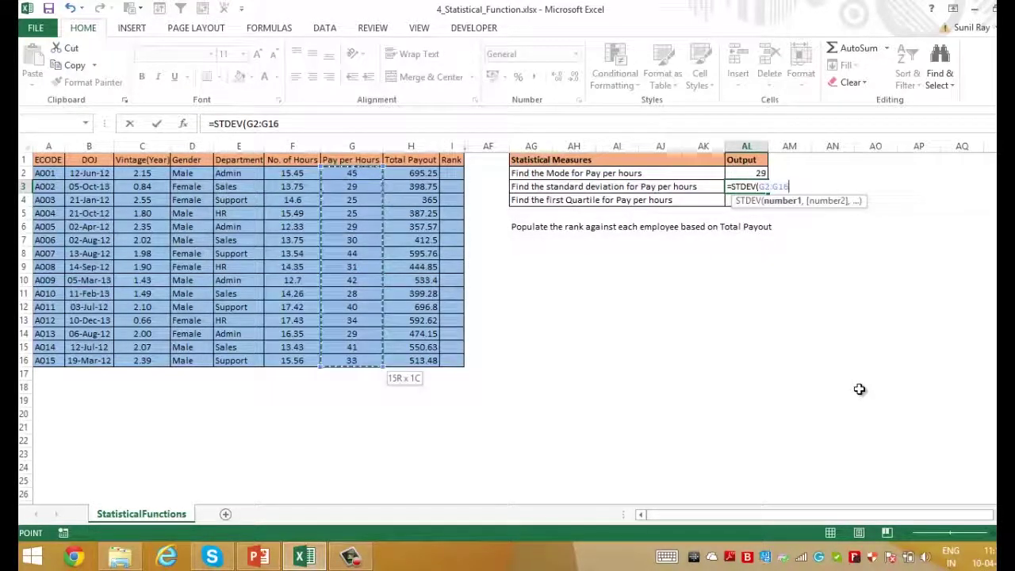
{"action": "key", "text": "Return"}
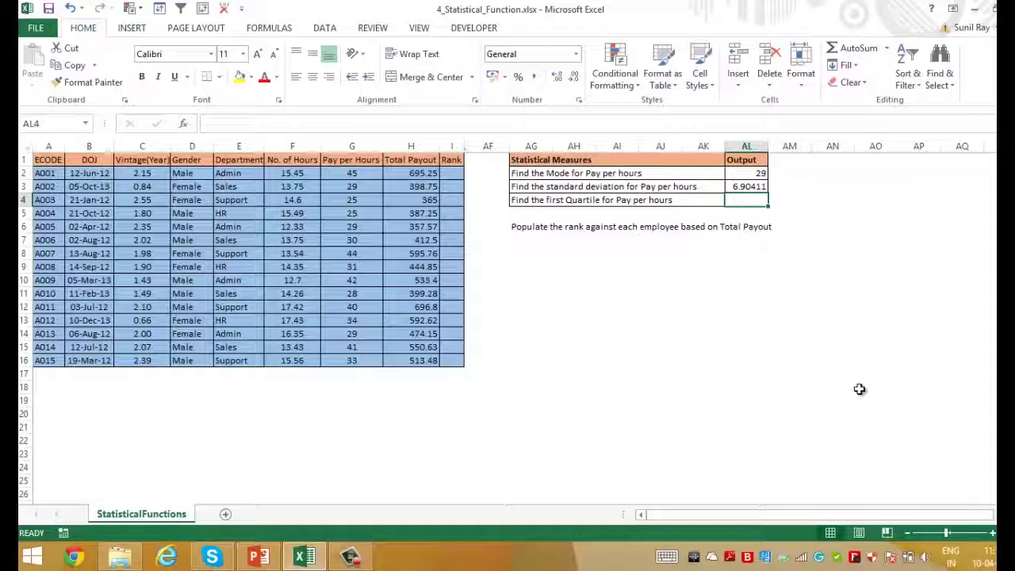
- Start a QUARTILE formula in AL4 with the Pay per Hours range G2:G16 as the array
{"action": "type", "text": "=qua"}
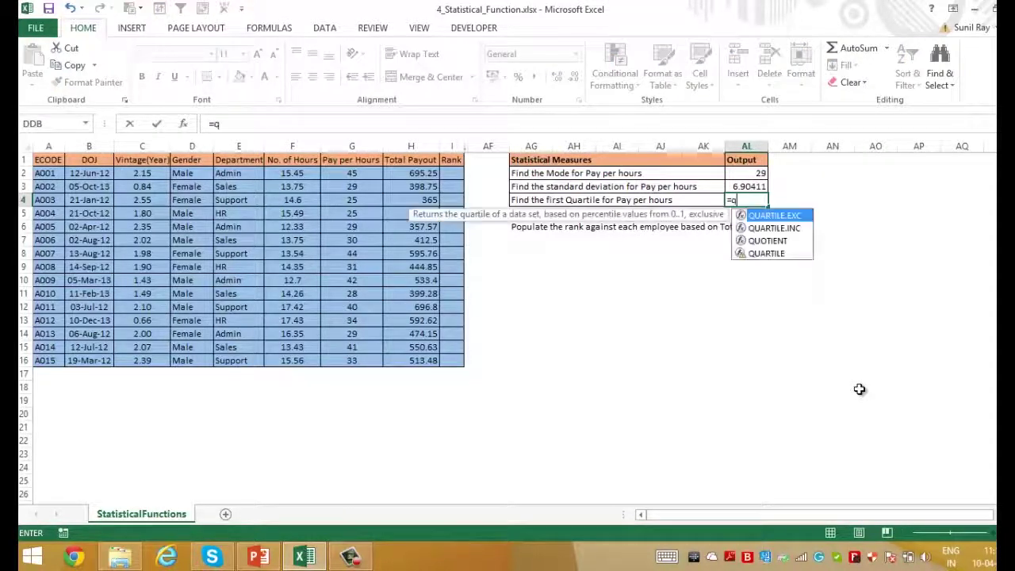
{"action": "key", "text": "Down"}
{"action": "key", "text": "Down"}
{"action": "key", "text": "Tab"}
{"action": "key", "text": "Left"}
{"action": "key", "text": "Left"}
{"action": "key", "text": "Left"}
{"action": "key", "text": "Left"}
{"action": "key", "text": "Left"}
{"action": "key", "text": "Up"}
{"action": "key", "text": "Up"}
{"action": "key", "text": "ctrl+shift+Down"}
{"action": "type", "text": ","}
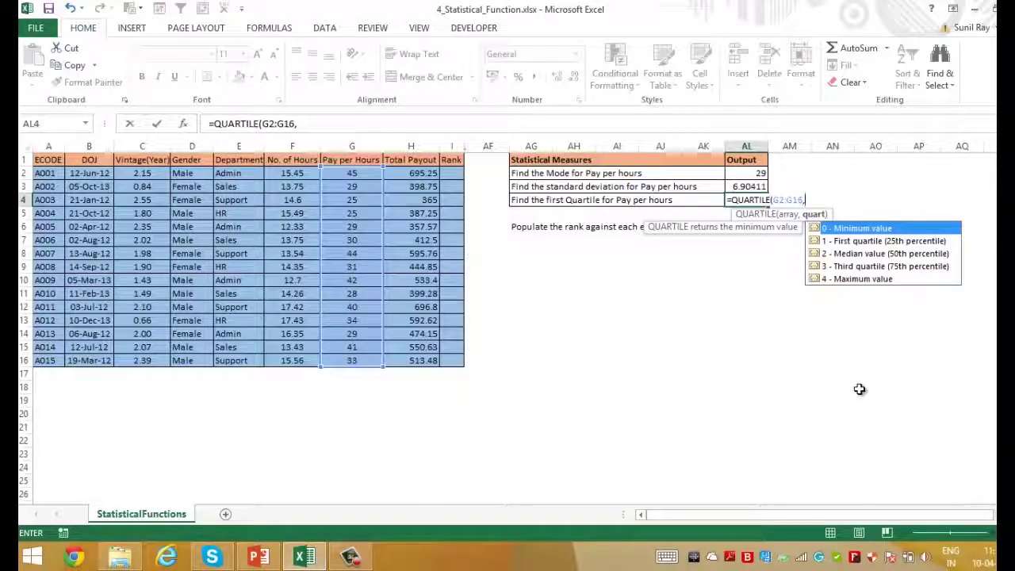
- Set the quartile argument to 1 for the first quartile and enter the formula in AL4
{"action": "type", "text": "1"}
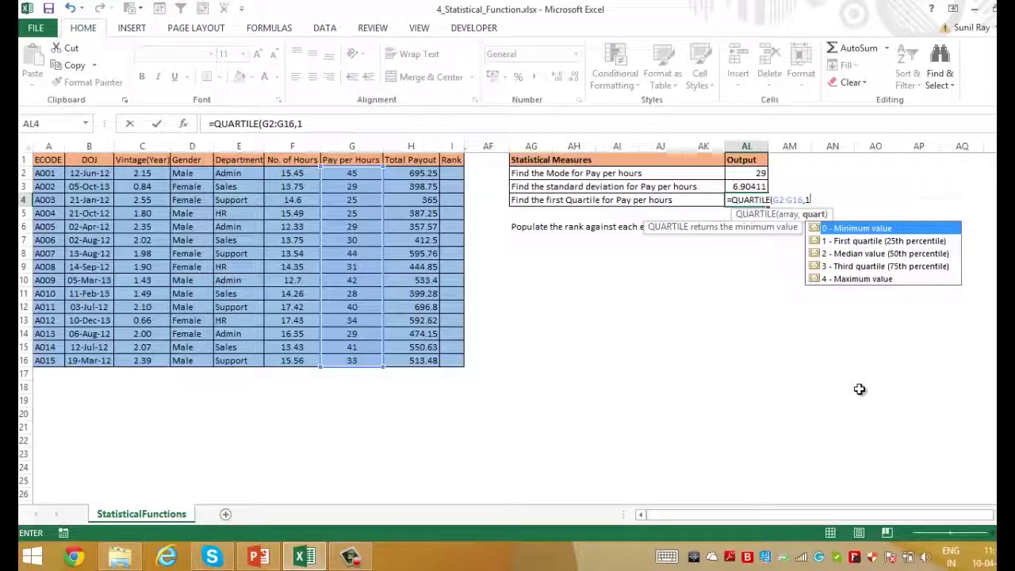
{"action": "type", "text": ")"}
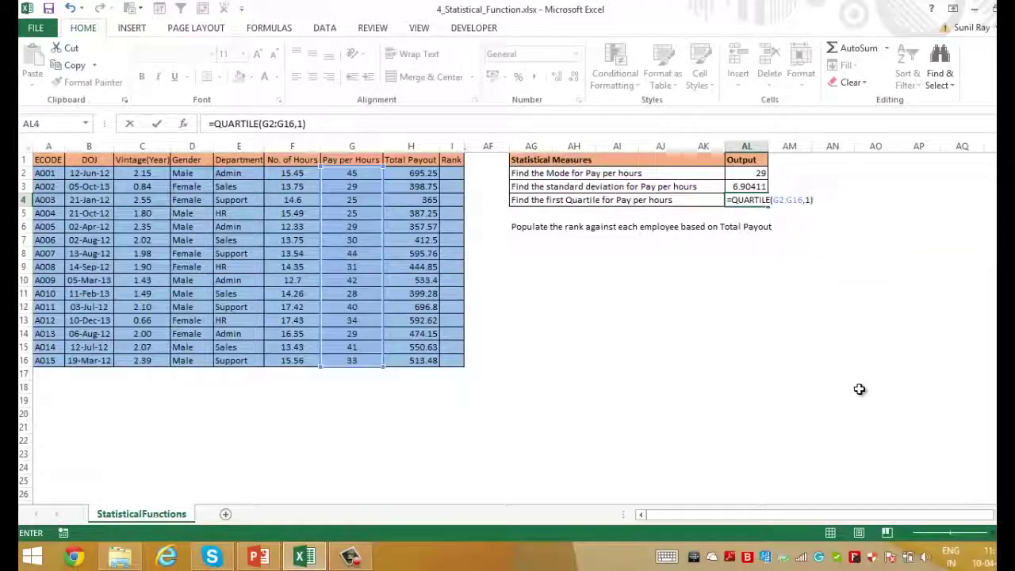
{"action": "key", "text": "Return"}
{"action": "key", "text": "Up"}
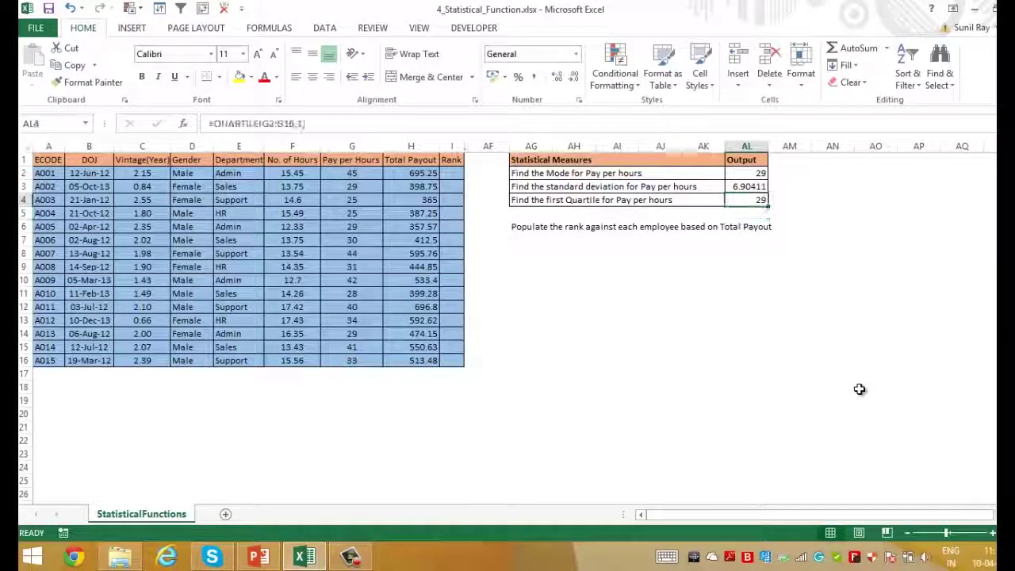
- Read the rank task in AG6 below the statistical measures table
{"action": "key", "text": "Down"}
{"action": "key", "text": "Down"}
{"action": "key", "text": "Left"}
{"action": "key", "text": "Left"}
{"action": "key", "text": "Left"}
{"action": "key", "text": "Left"}
{"action": "key", "text": "Left"}
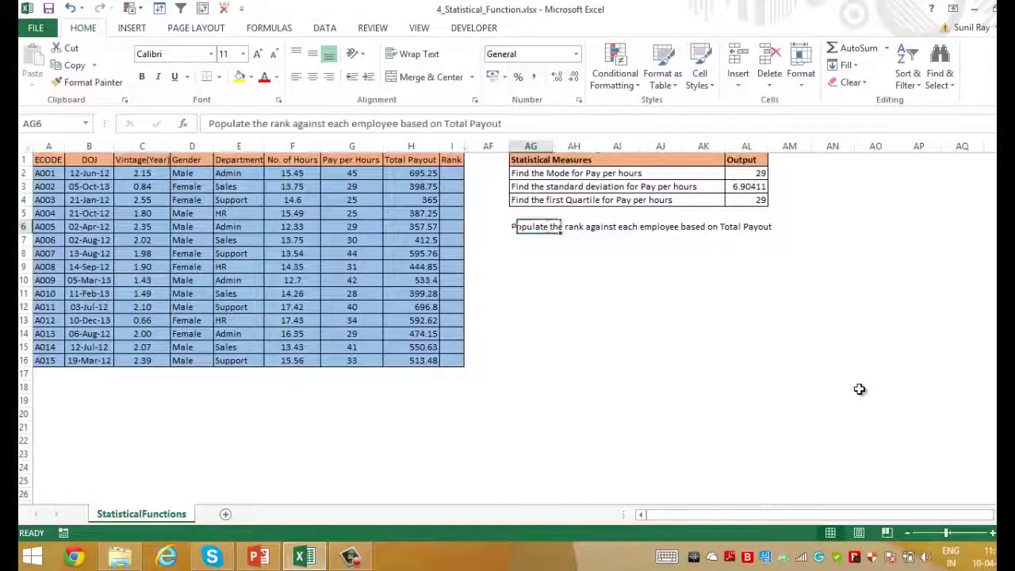
{"action": "key", "text": "Down"}
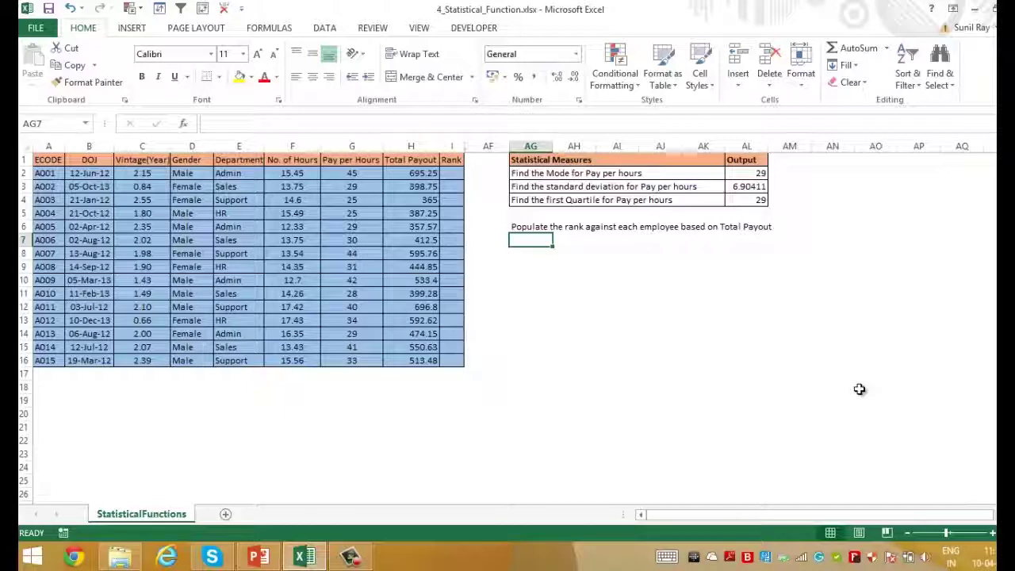
- Enter a RANK formula in I2 that ranks Total Payout H2 within the absolute range $H$2:$H$16
{"action": "key", "text": "Left"}
{"action": "key", "text": "Left"}
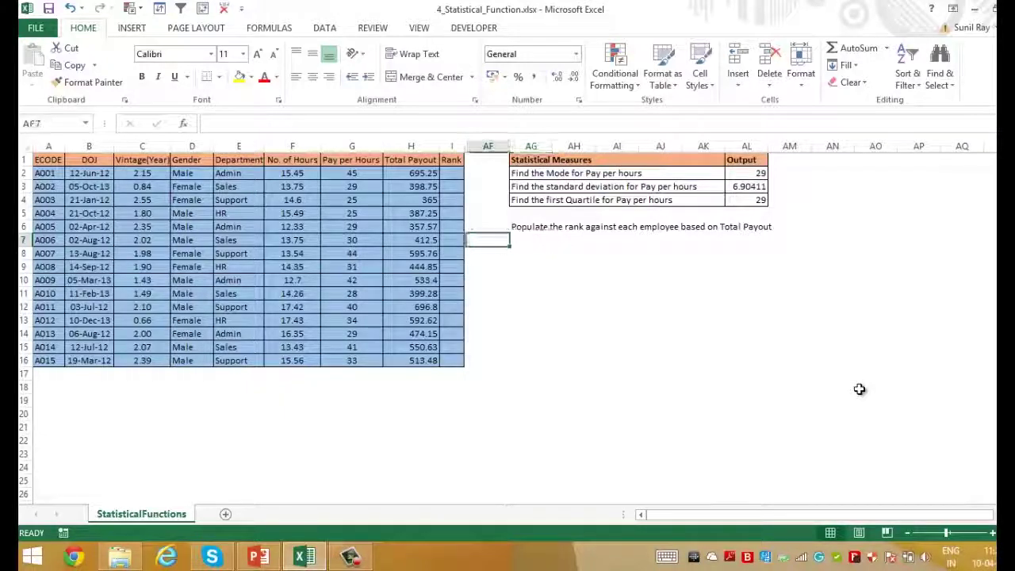
{"action": "key", "text": "ctrl+Up"}
{"action": "key", "text": "Return"}
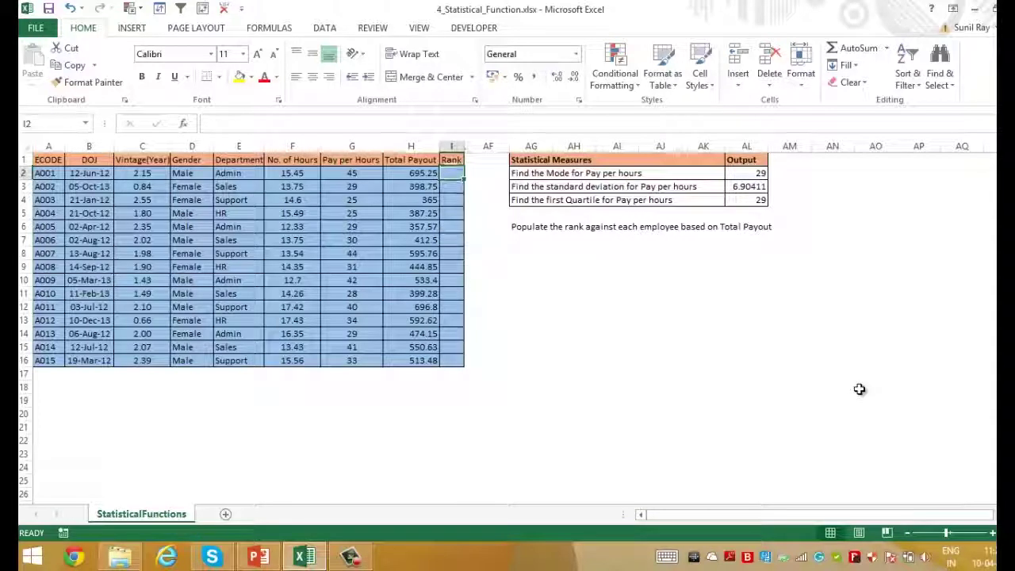
{"action": "type", "text": "=rank("}
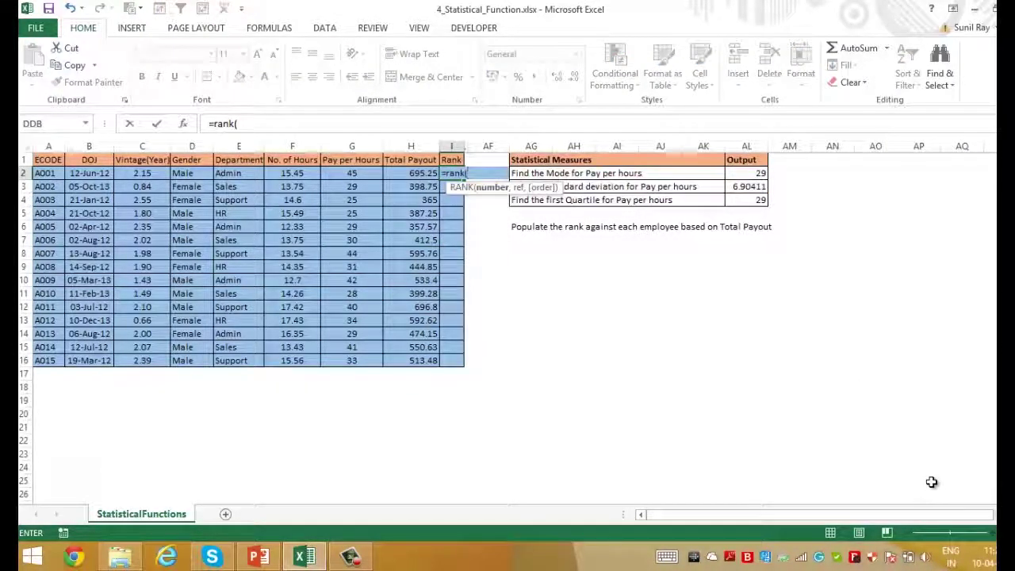
{"action": "key", "text": "Left"}
{"action": "type", "text": ","}
{"action": "key", "text": "Left"}
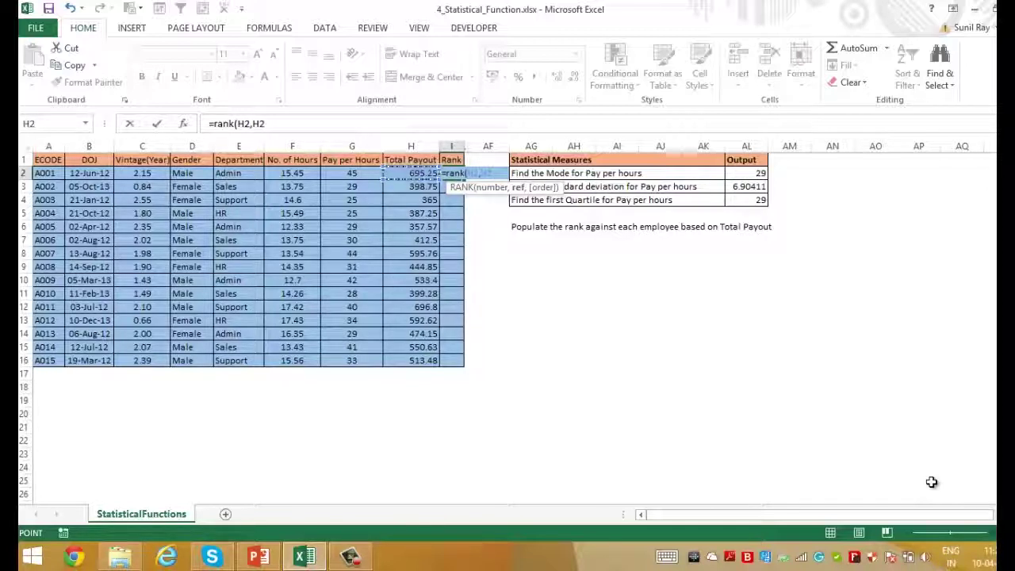
{"action": "key", "text": "ctrl+shift+Down"}
{"action": "key", "text": "F4"}
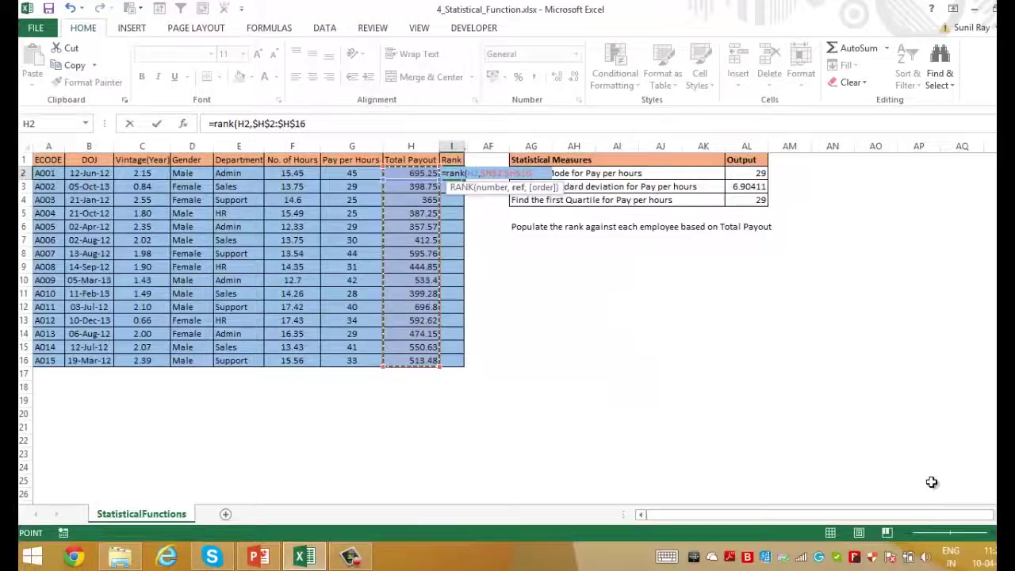
{"action": "key", "text": "ctrl+Return"}
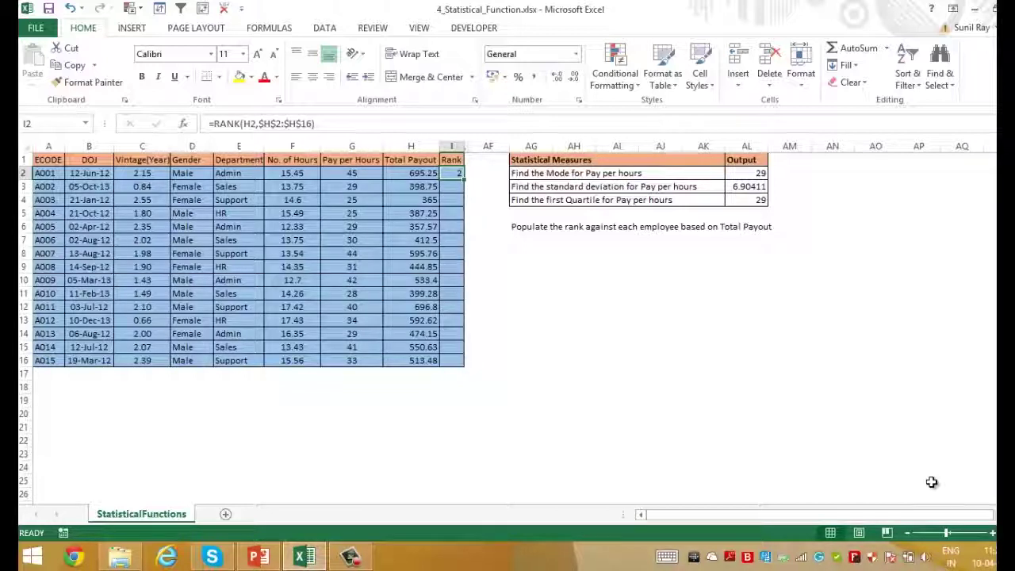
- Copy the RANK formula from I2 to the whole Rank column, I2:I16
{"action": "key", "text": "ctrl+c"}
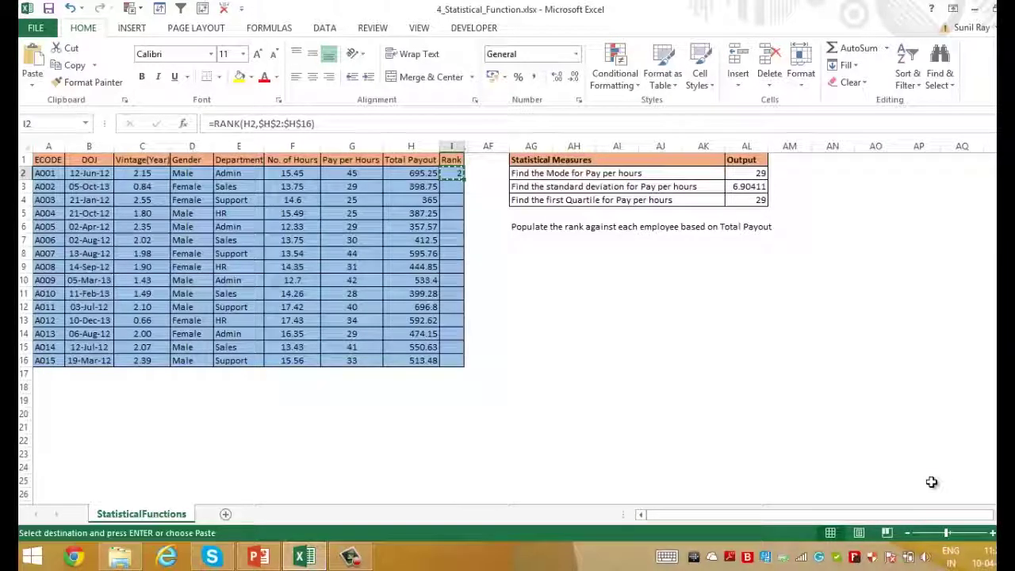
{"action": "key", "text": "Left"}
{"action": "key", "text": "ctrl+Down"}
{"action": "key", "text": "Right"}
{"action": "key", "text": "ctrl+shift+Up"}
{"action": "key", "text": "ctrl+v"}
{"action": "key", "text": "Escape"}
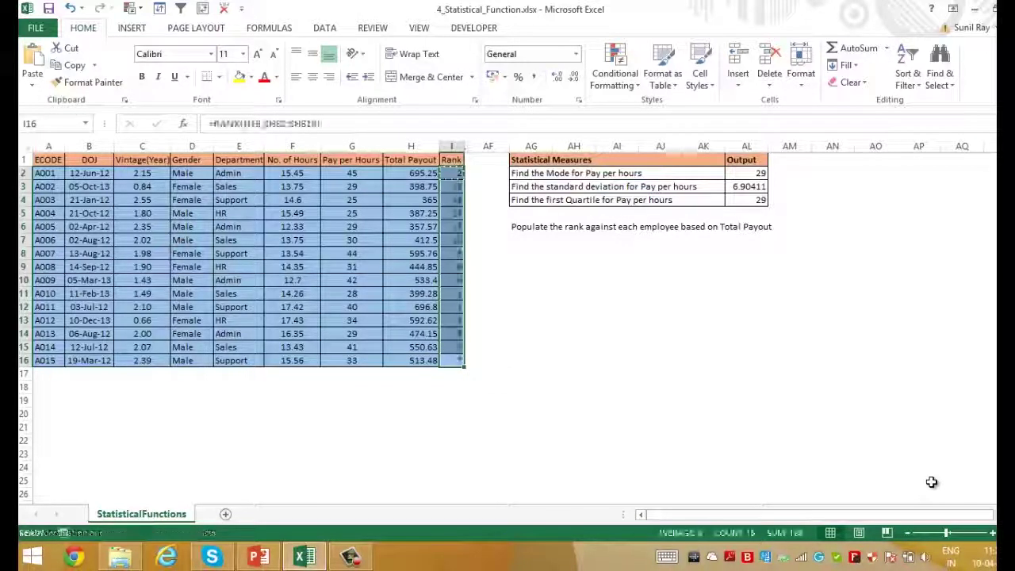
{"action": "key", "text": "Return"}
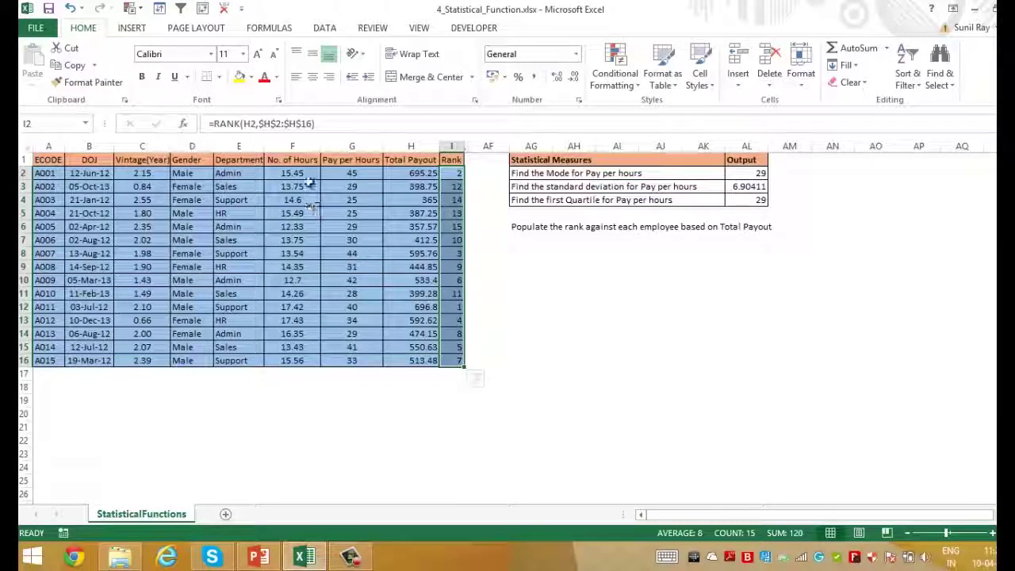